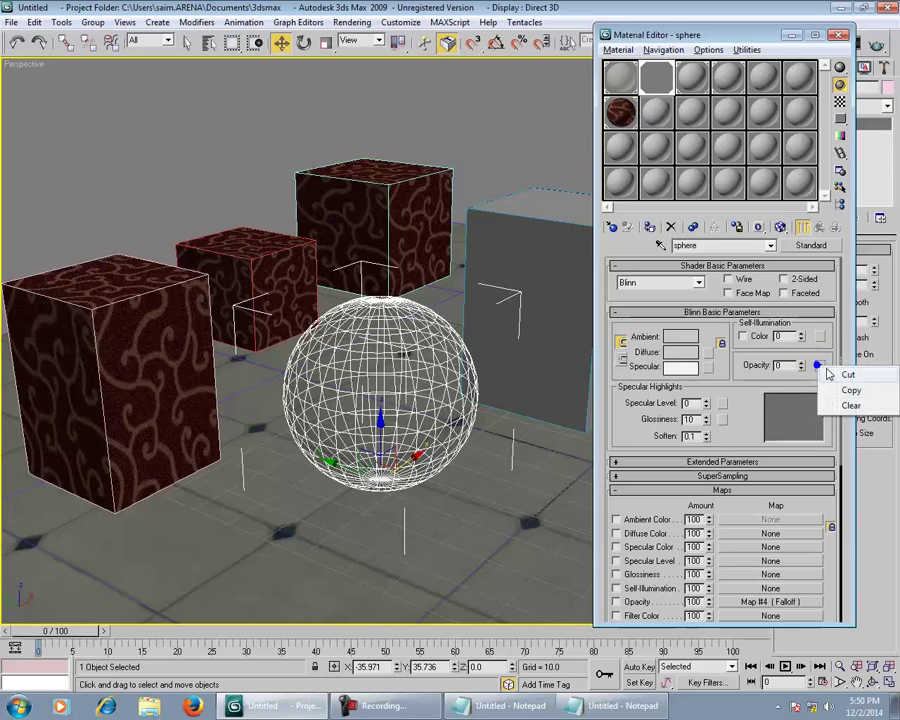
- Set material opacity to 100, Specular Level to 74 and Glossiness to 42
{"action": "left_click", "coordinate": [838, 405]}
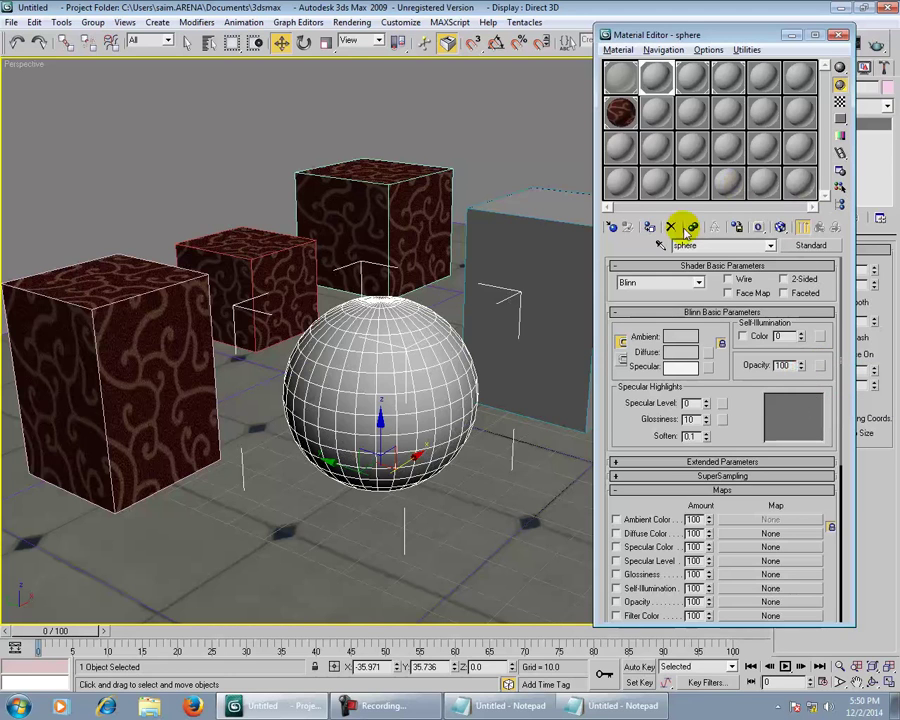
{"action": "scroll", "coordinate": [384, 428], "scroll_direction": "up", "scroll_amount": 1}
{"action": "scroll", "coordinate": [390, 432], "scroll_direction": "up", "scroll_amount": 1}
{"action": "scroll", "coordinate": [398, 436], "scroll_direction": "up", "scroll_amount": 2}
{"action": "middle_click_drag", "start_coordinate": [400, 438], "coordinate": [456, 436], "text": "alt"}
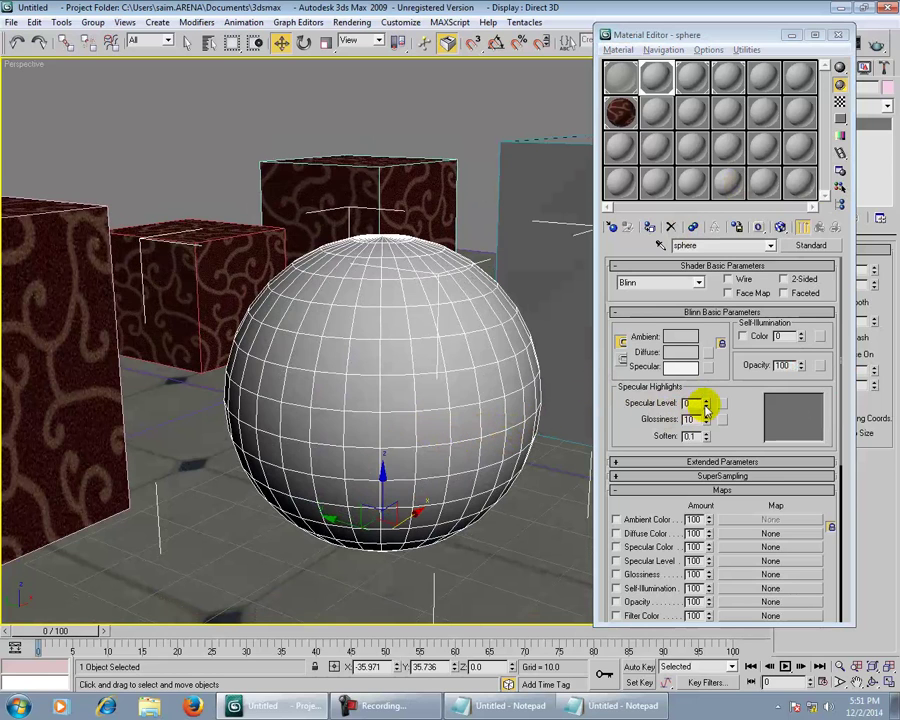
{"action": "left_click_drag", "start_coordinate": [705, 403], "coordinate": [704, 340]}
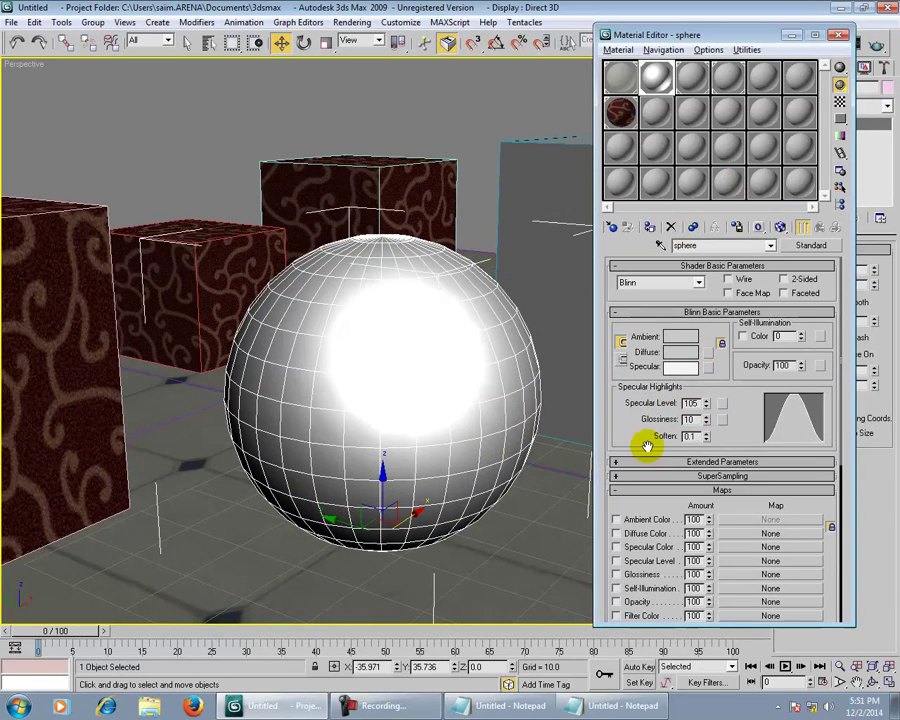
{"action": "mouse_move", "coordinate": [706, 419]}
{"action": "left_mouse_down"}
{"action": "mouse_move", "coordinate": [704, 403]}
{"action": "mouse_move", "coordinate": [706, 416]}
{"action": "left_mouse_up"}
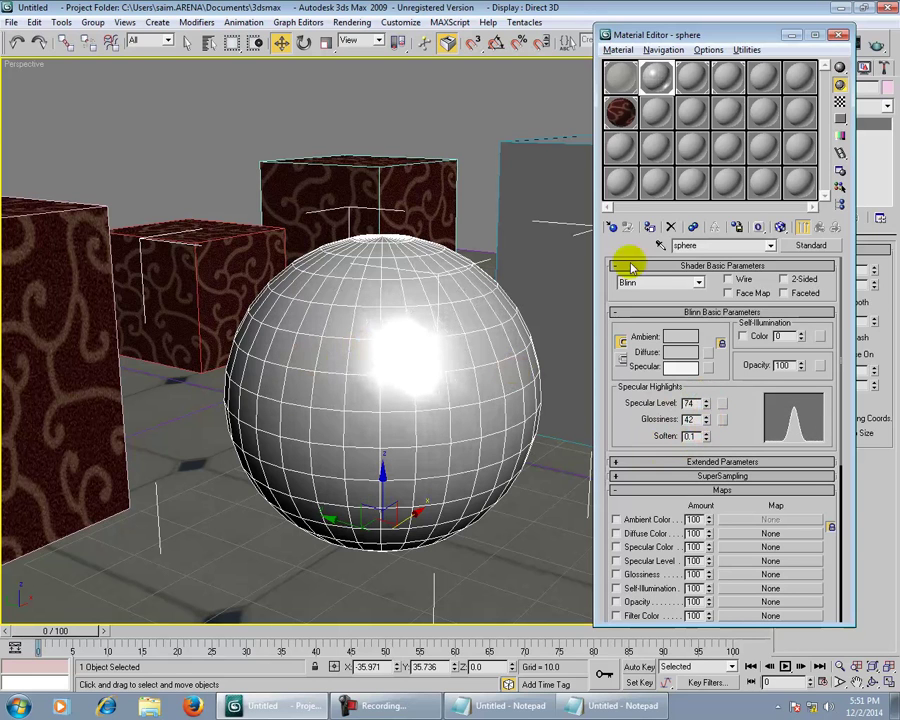
- Check the sphere material in an enlarged preview and a test render of the perspective view
{"action": "double_click", "coordinate": [656, 77]}
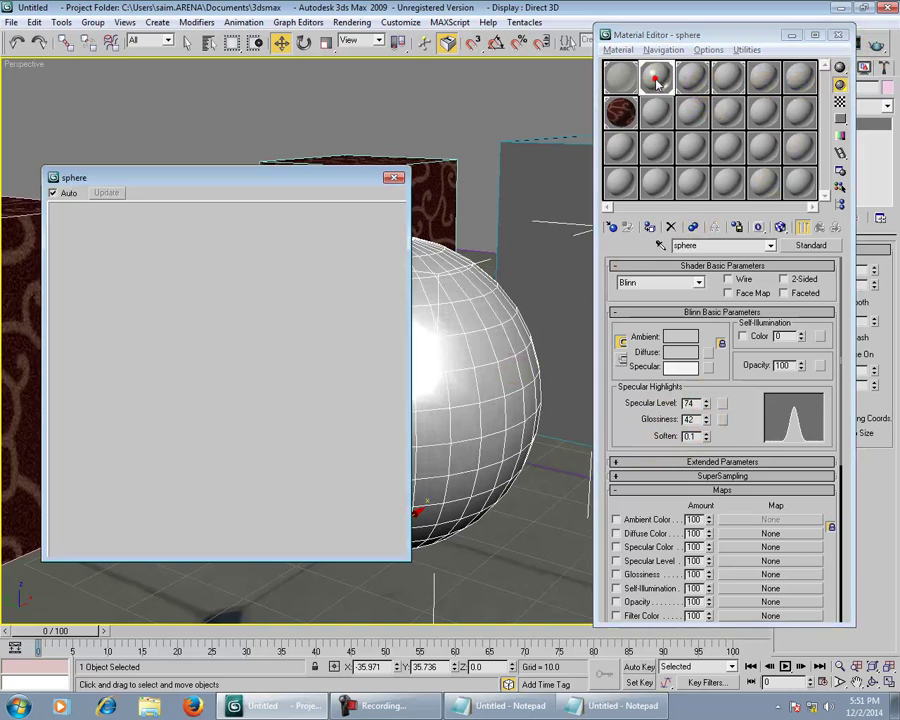
{"action": "left_click", "coordinate": [396, 180]}
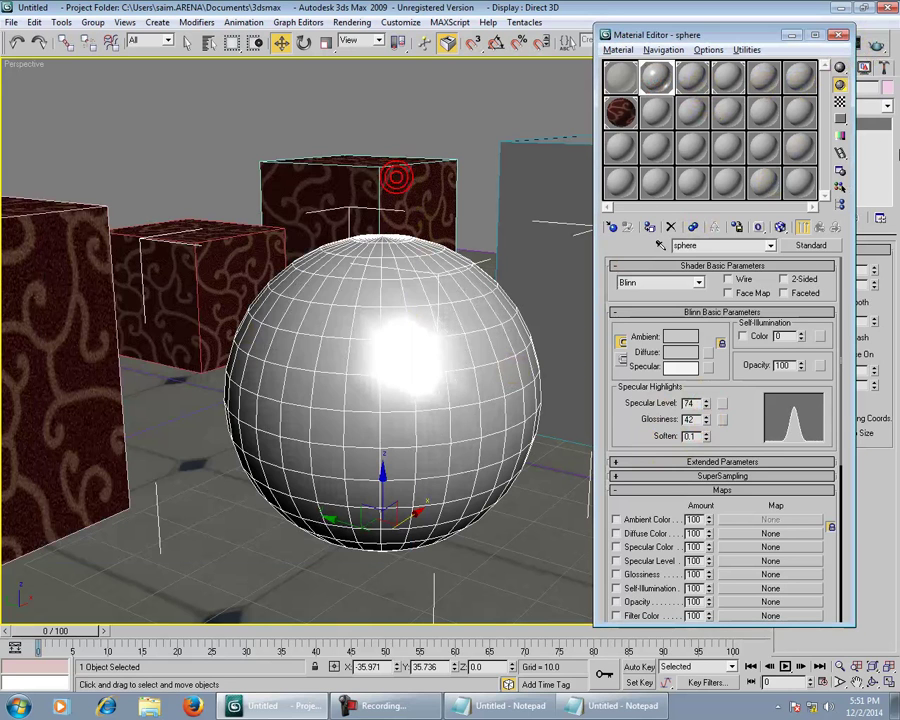
{"action": "left_click", "coordinate": [876, 66]}
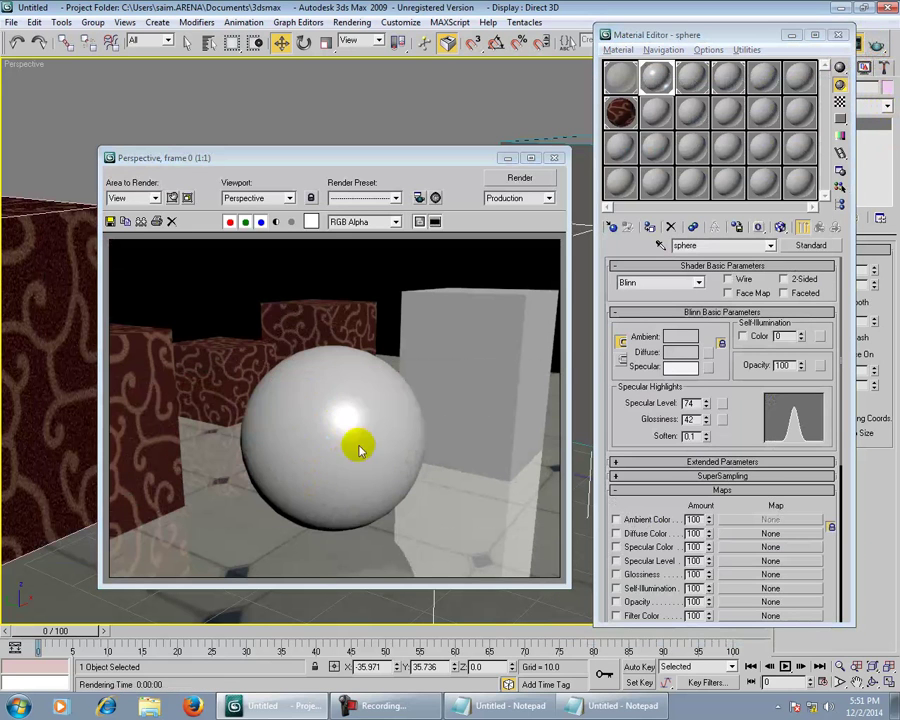
{"action": "left_click", "coordinate": [554, 158]}
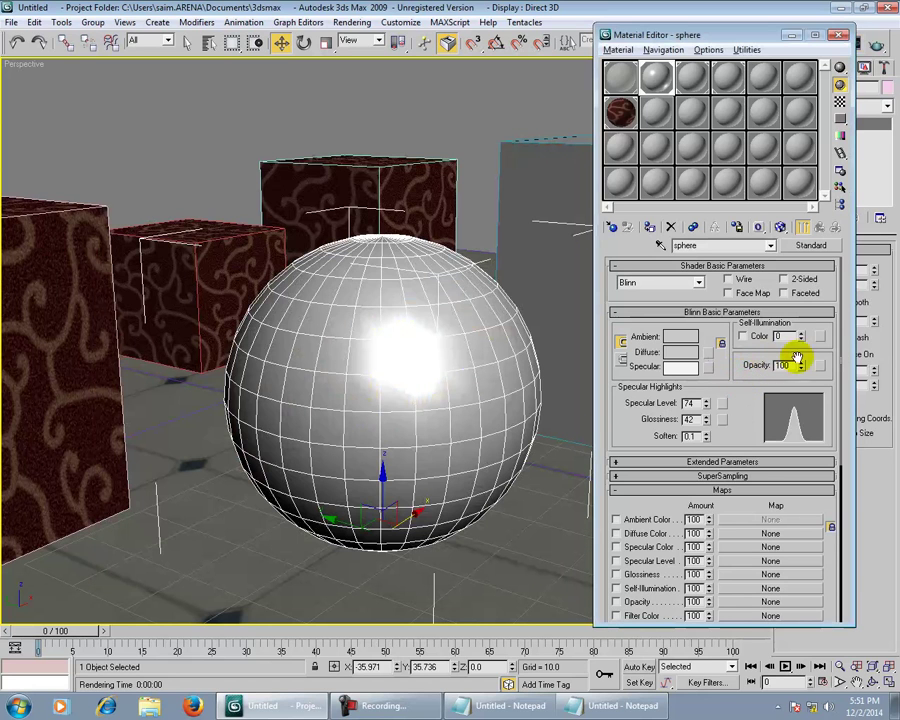
- Tick Wire on the sphere material and test-render the wireframe result
{"action": "left_click", "coordinate": [745, 283]}
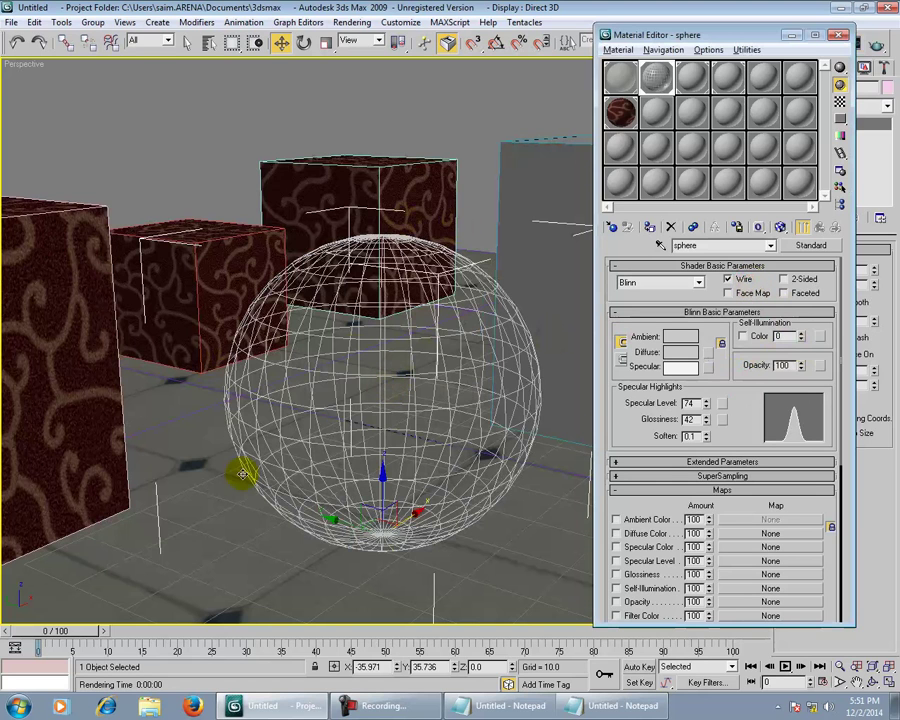
{"action": "left_click", "coordinate": [876, 50]}
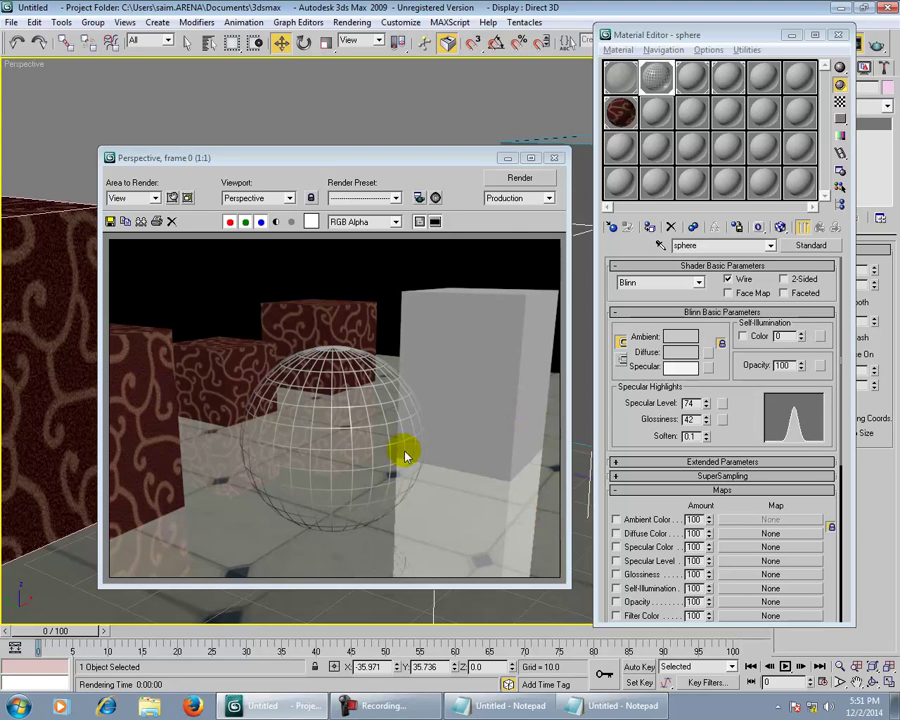
{"action": "left_click", "coordinate": [553, 157]}
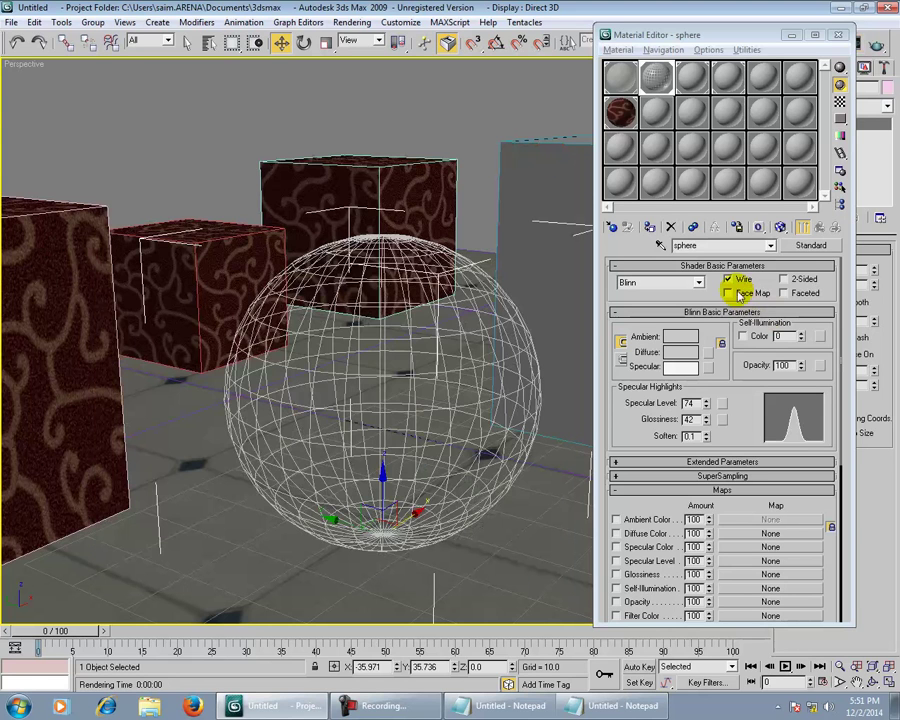
{"action": "left_click", "coordinate": [735, 282]}
{"action": "left_click", "coordinate": [735, 281]}
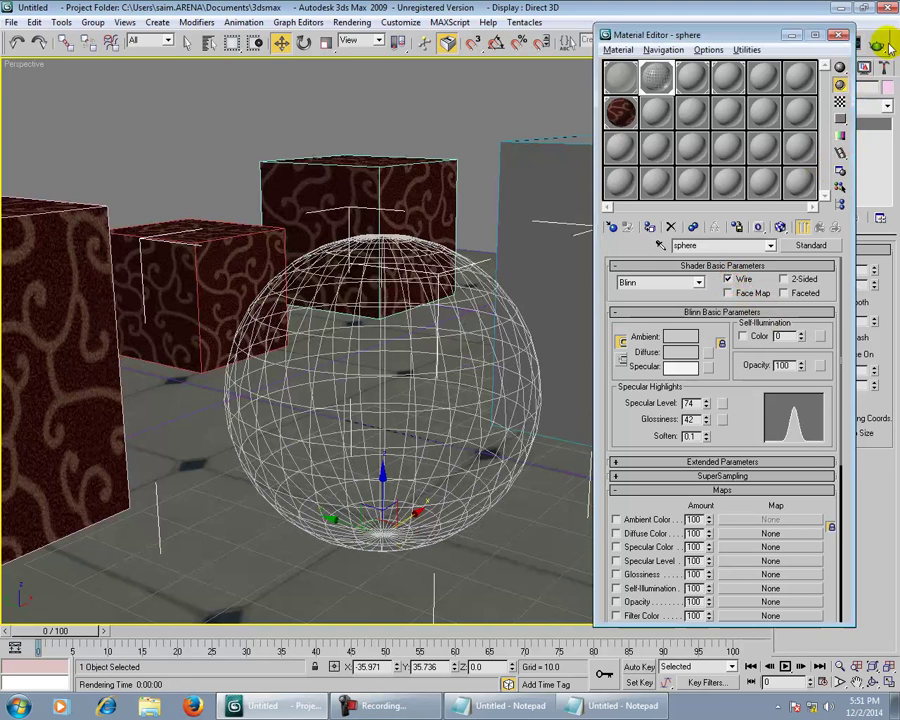
{"action": "left_click", "coordinate": [748, 281]}
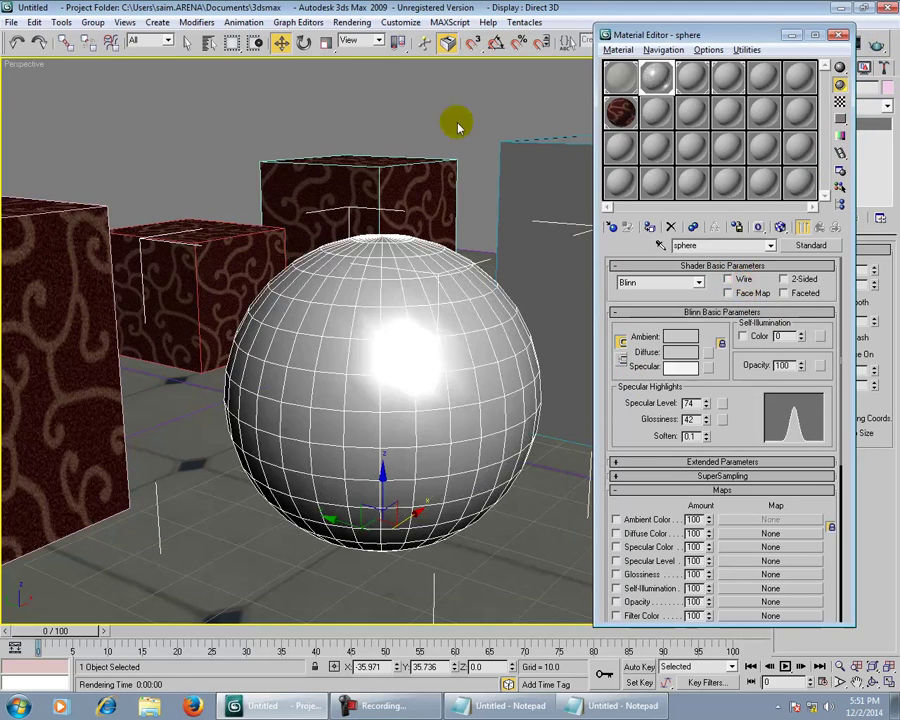
- Compare with F3 wireframe viewport display in a render, ending with Wire checked
{"action": "left_click", "coordinate": [456, 125]}
{"action": "key", "text": "F3"}
{"action": "key", "text": "shift+q"}
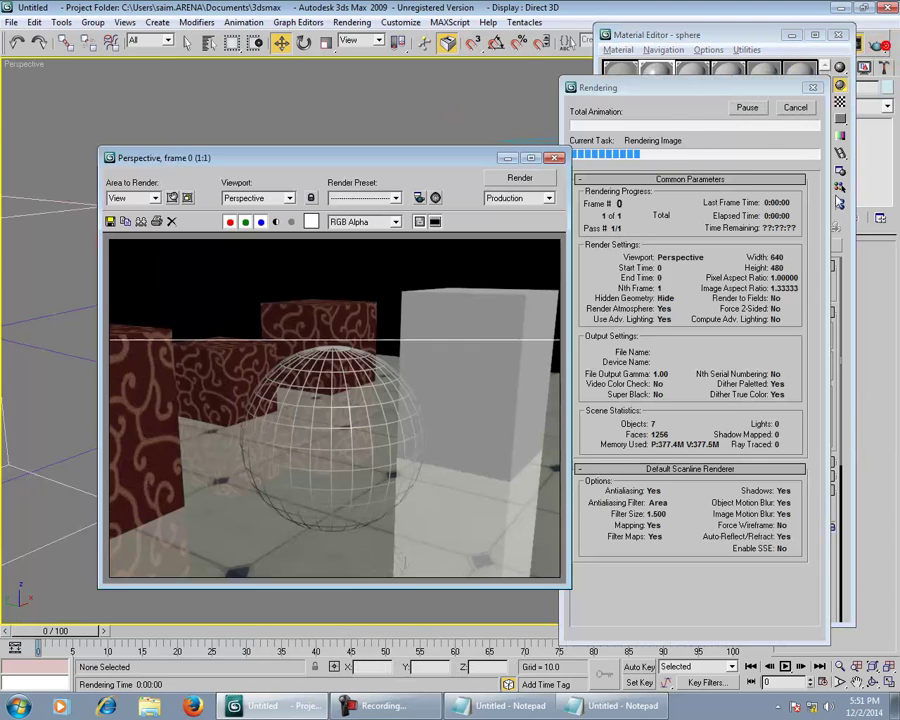
{"action": "left_click", "coordinate": [554, 158]}
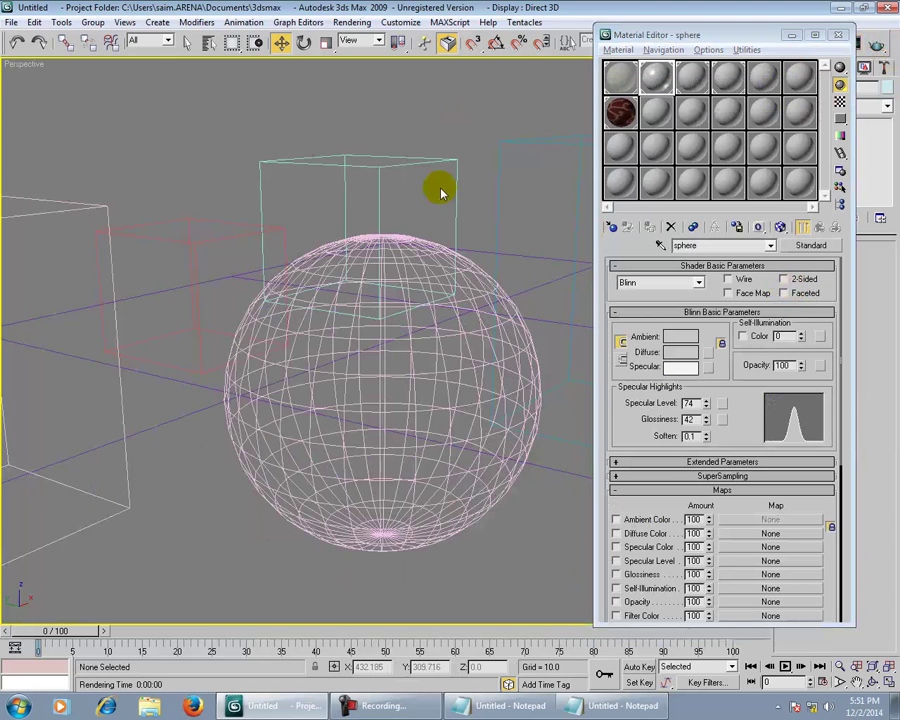
{"action": "key", "text": "F3"}
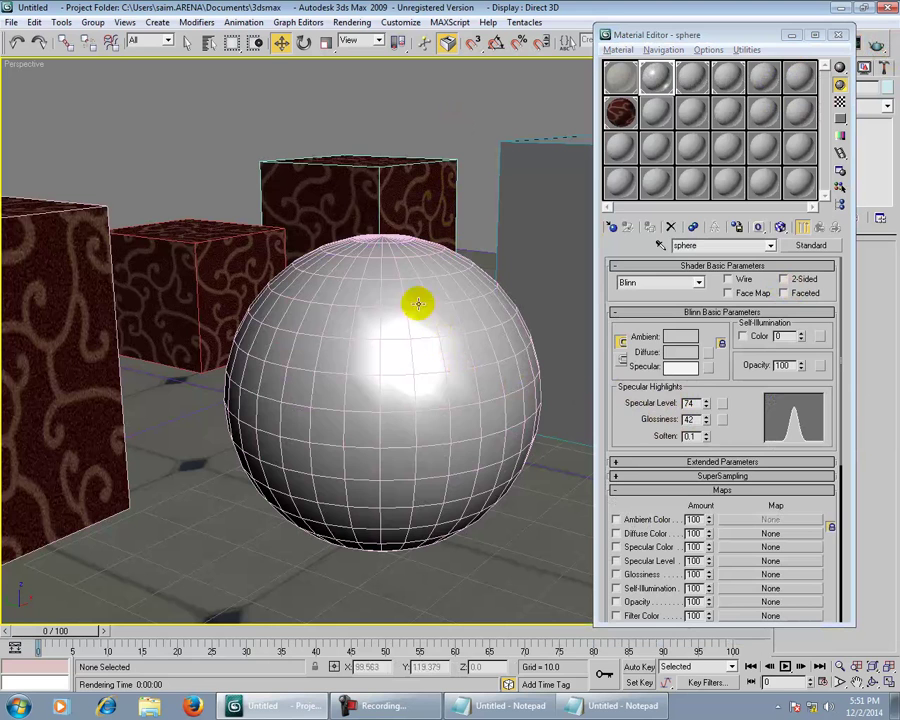
{"action": "left_click", "coordinate": [742, 281]}
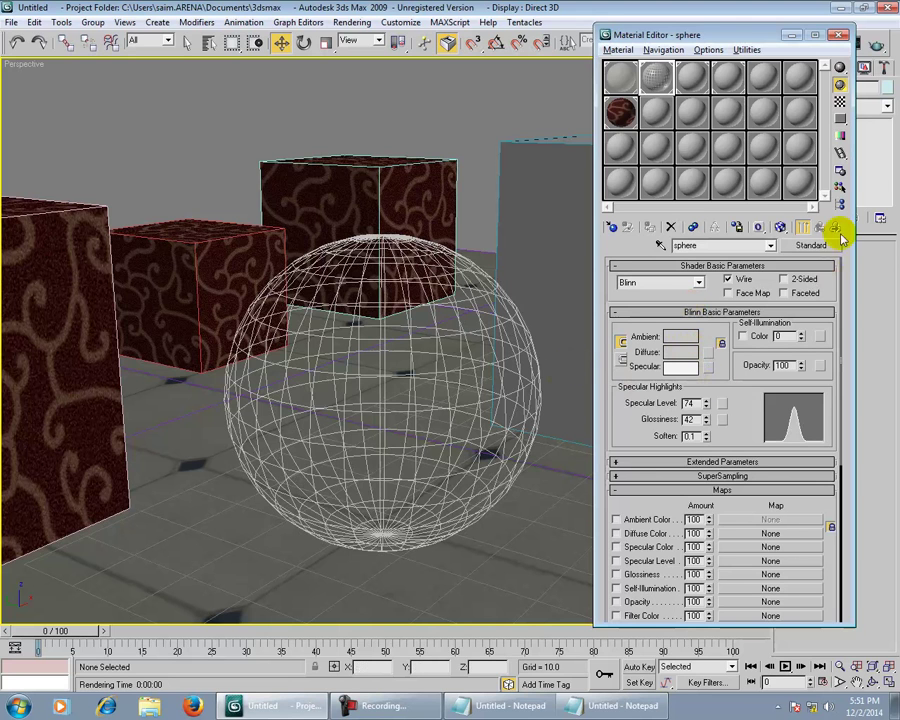
- Render the wireframe sphere, then tick 2-Sided and render to show back faces
{"action": "left_click", "coordinate": [876, 47]}
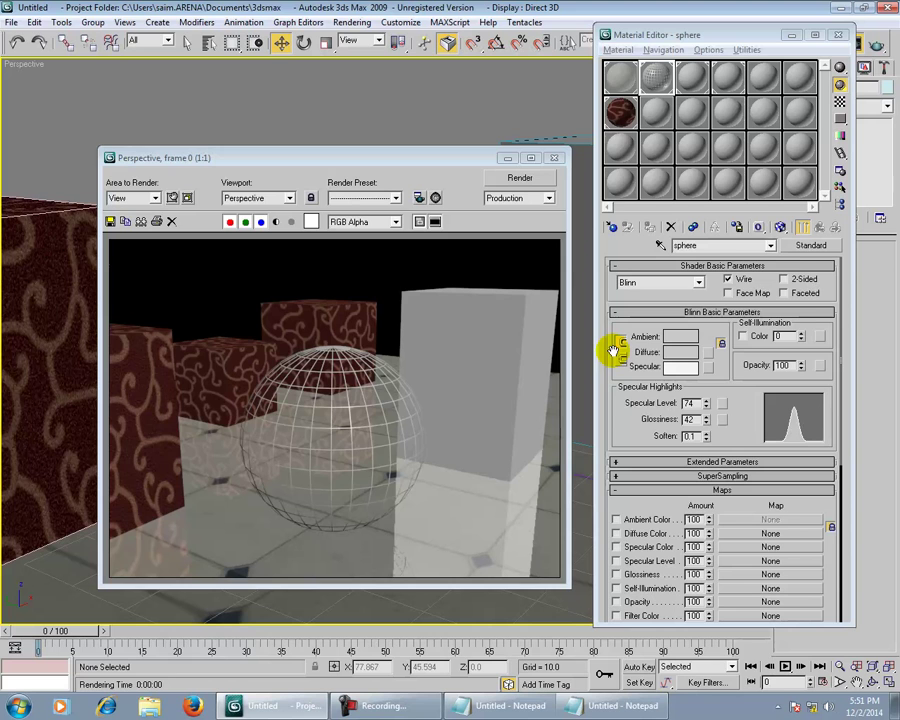
{"action": "left_click", "coordinate": [785, 279]}
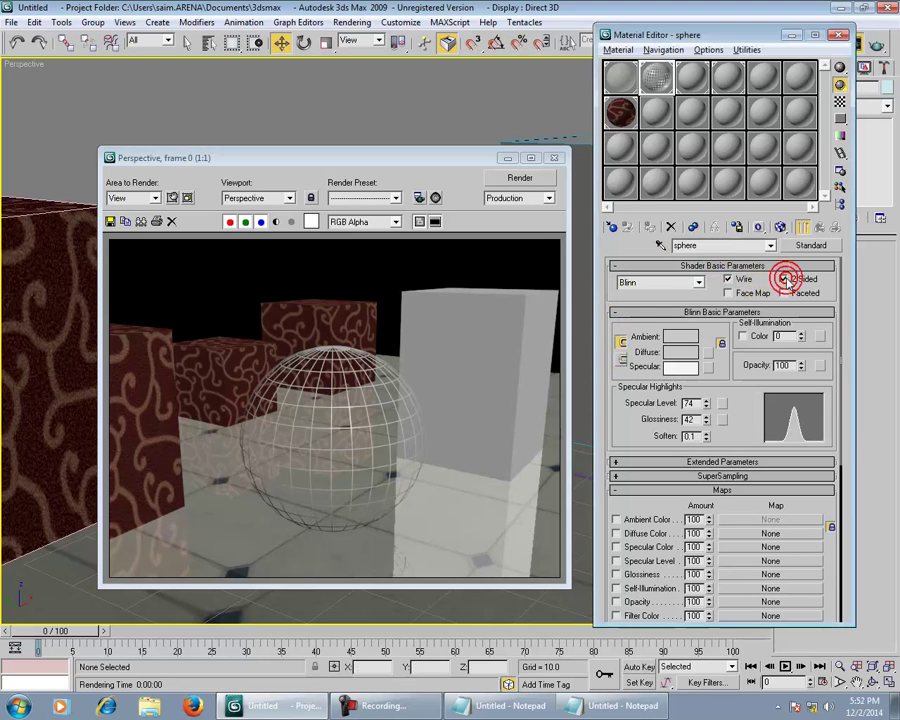
{"action": "left_click", "coordinate": [519, 177]}
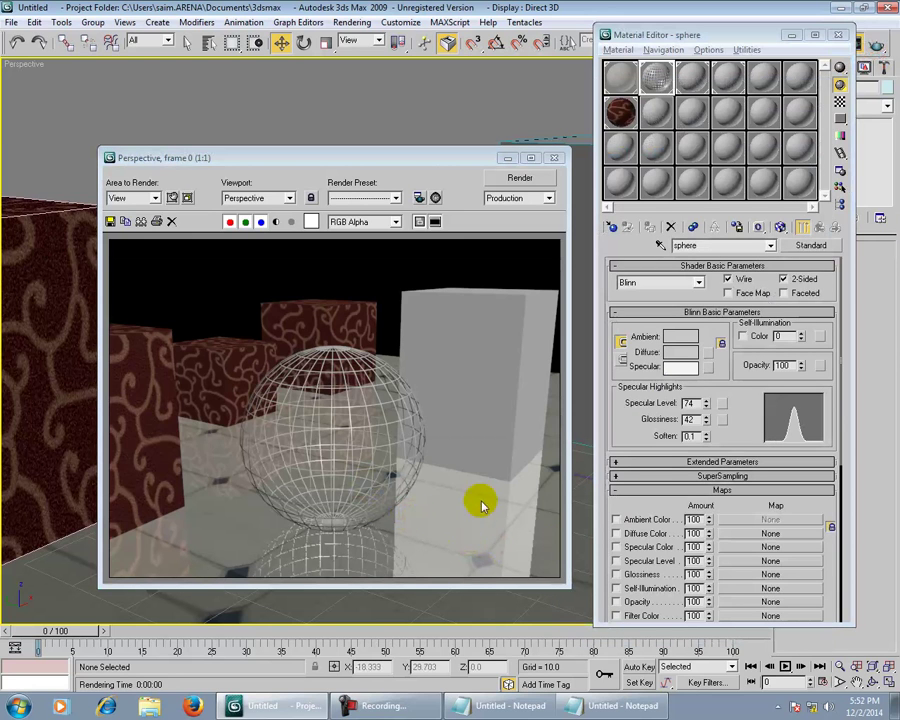
{"action": "left_click", "coordinate": [554, 158]}
- Untick 2-Sided and Wire so the sphere material is solid again
{"action": "left_click", "coordinate": [798, 288]}
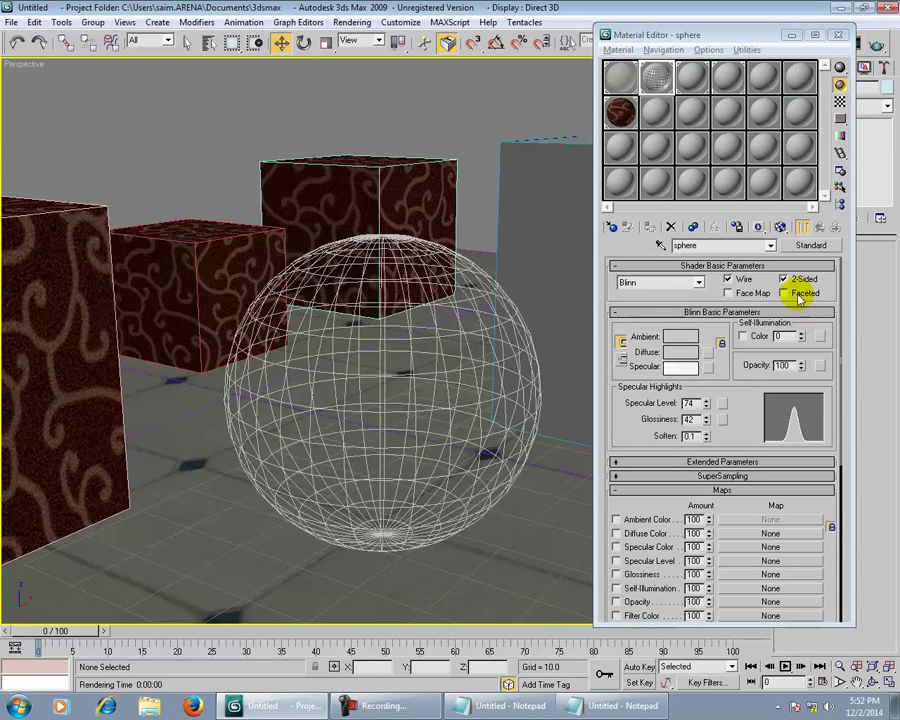
{"action": "left_click", "coordinate": [783, 279]}
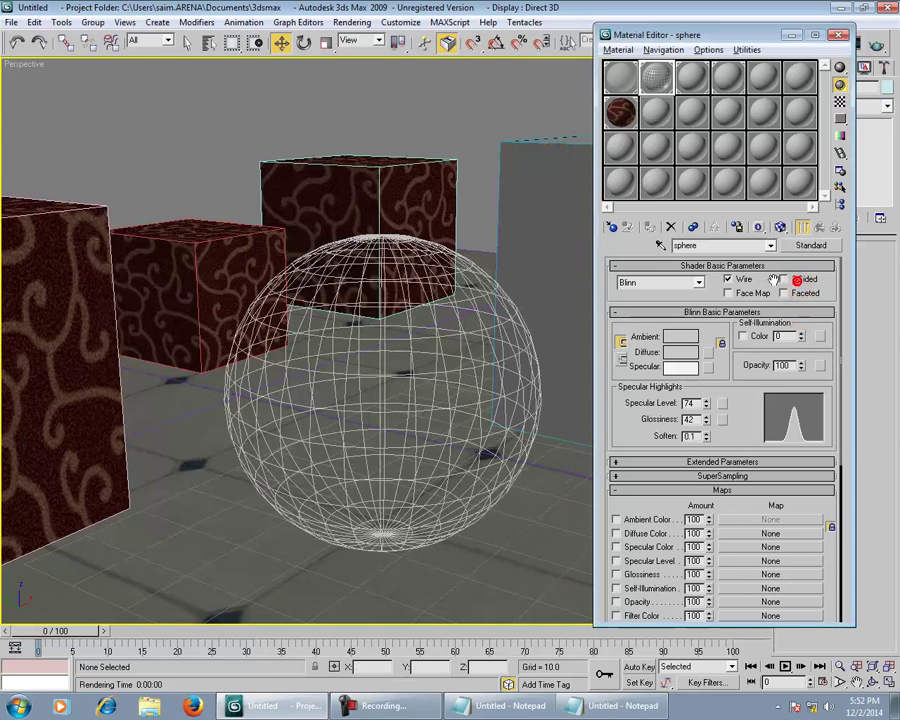
{"action": "left_click", "coordinate": [727, 279]}
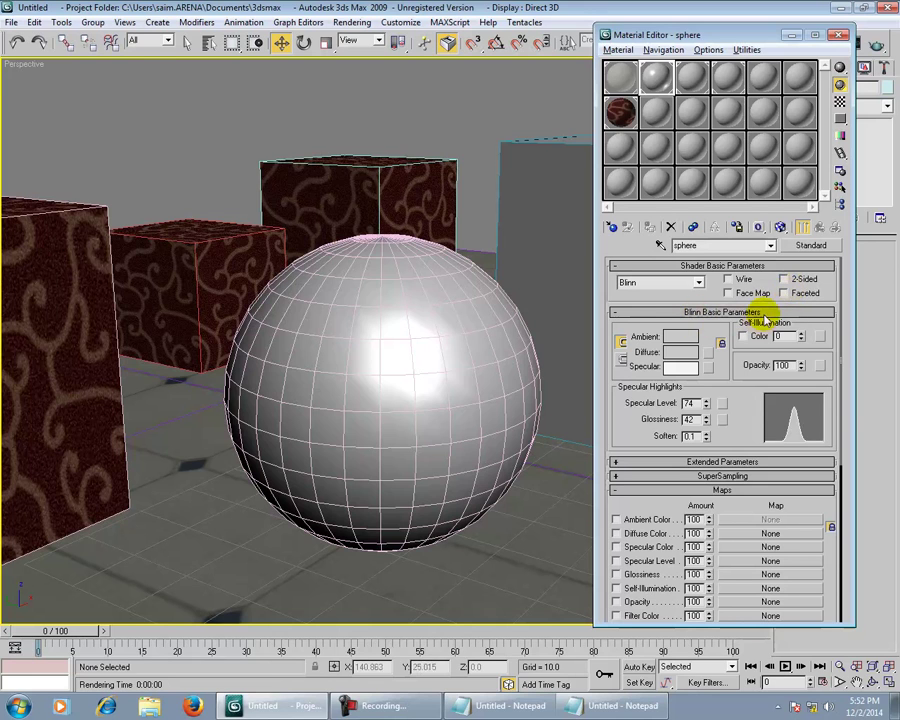
- Test-render the sphere with Faceted shading, then uncheck Faceted and close the Material Editor
{"action": "left_click", "coordinate": [795, 294]}
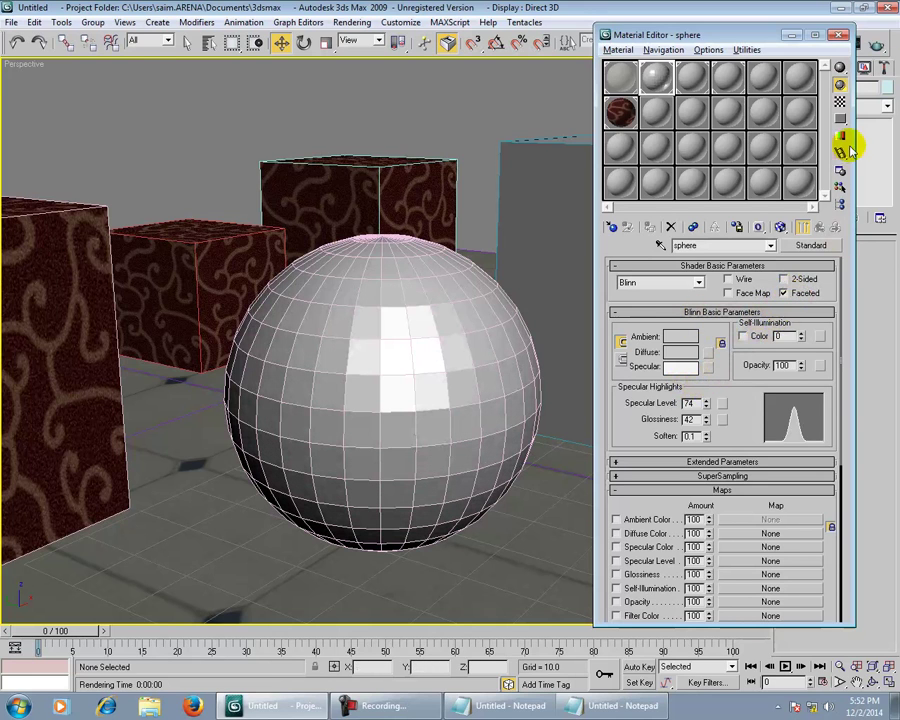
{"action": "left_click", "coordinate": [876, 45]}
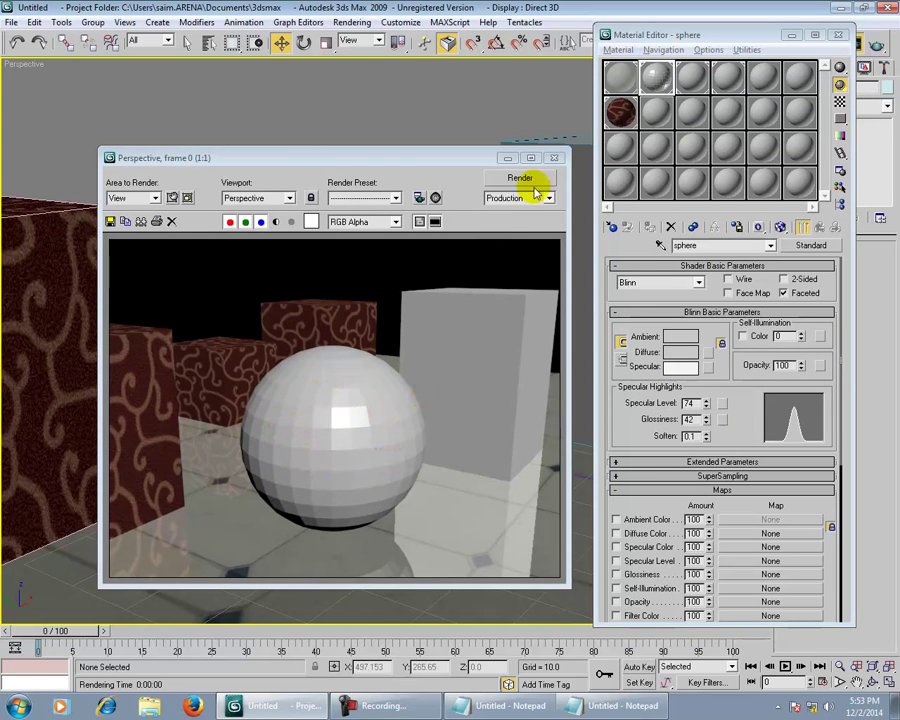
{"action": "left_click", "coordinate": [556, 158]}
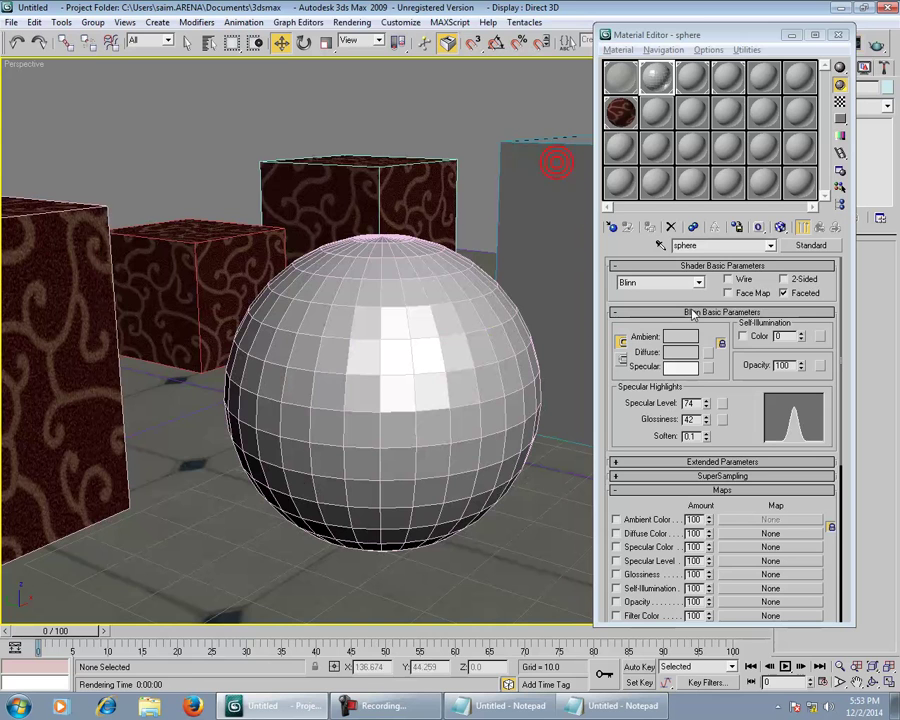
{"action": "left_click", "coordinate": [783, 293]}
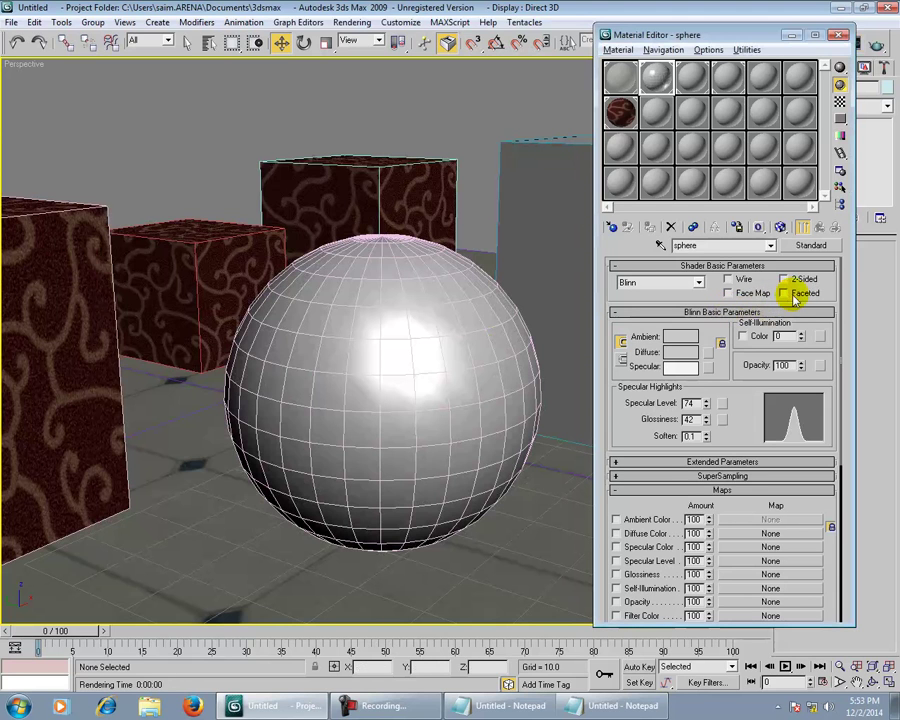
{"action": "left_click", "coordinate": [839, 35]}
{"action": "left_click", "coordinate": [450, 374]}
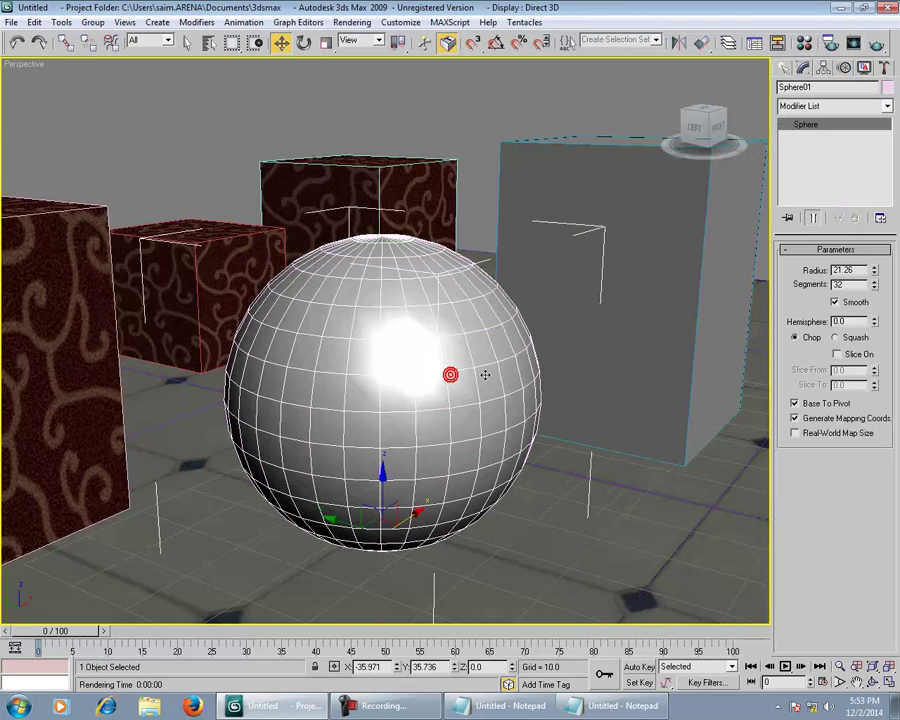
{"action": "left_click", "coordinate": [835, 302]}
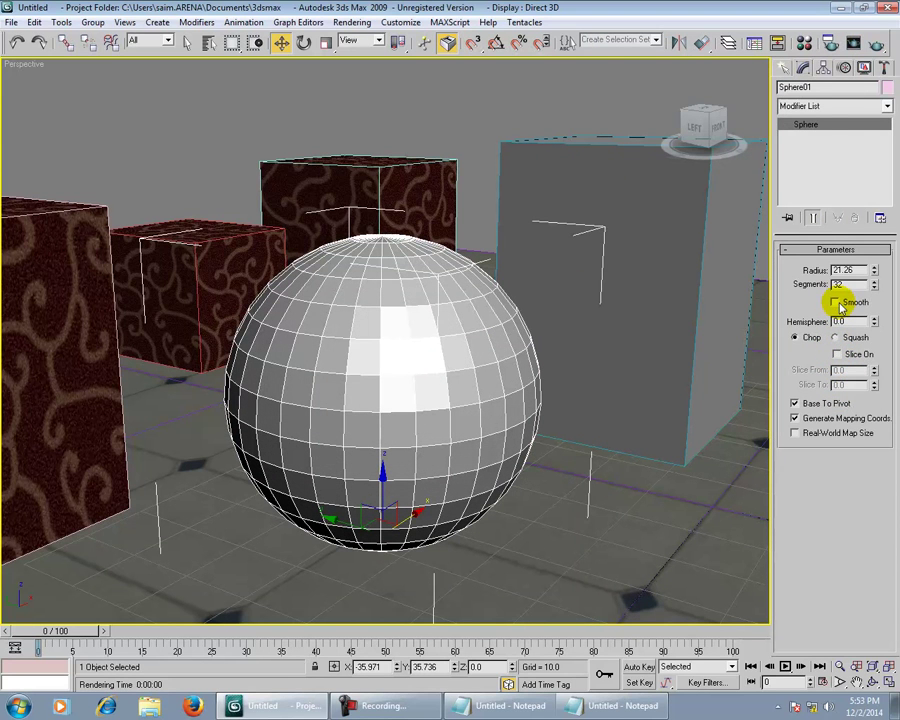
{"action": "left_click", "coordinate": [853, 42]}
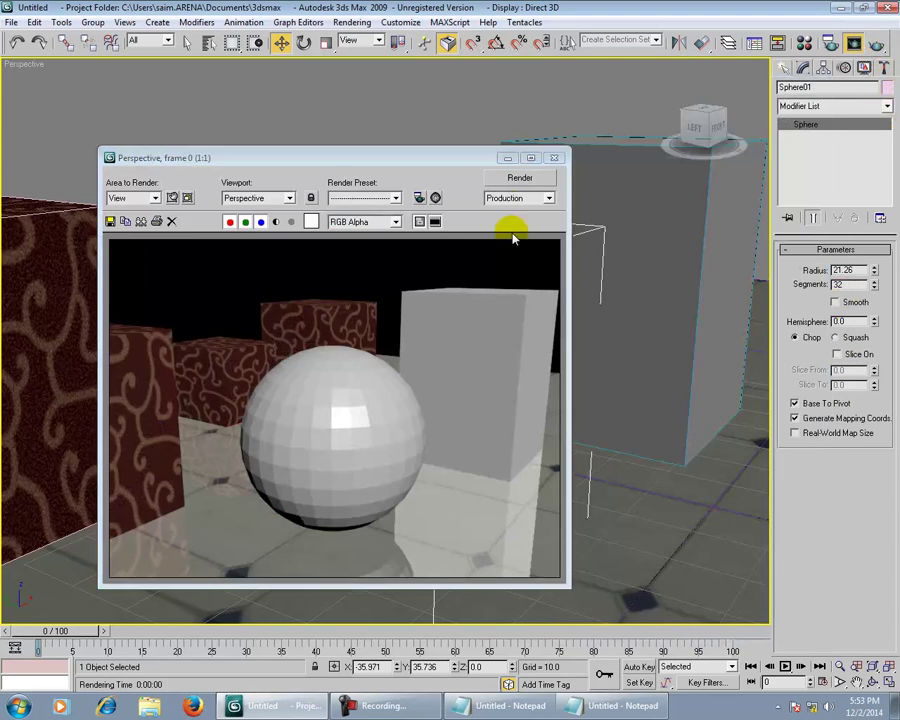
{"action": "left_click", "coordinate": [553, 158]}
{"action": "left_click", "coordinate": [845, 302]}
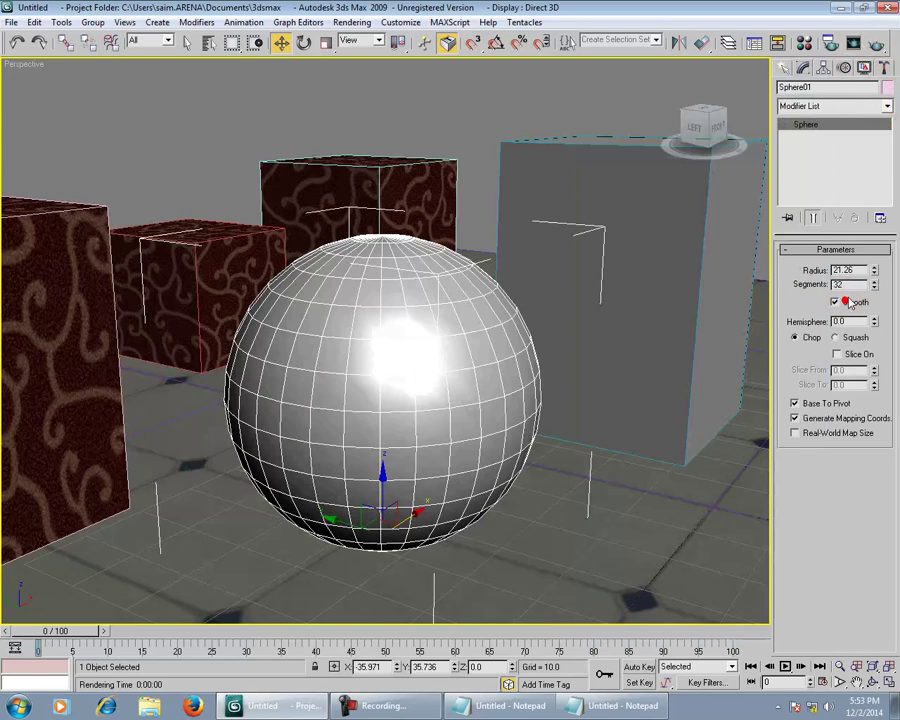
{"action": "left_click_drag", "start_coordinate": [874, 285], "coordinate": [873, 285]}
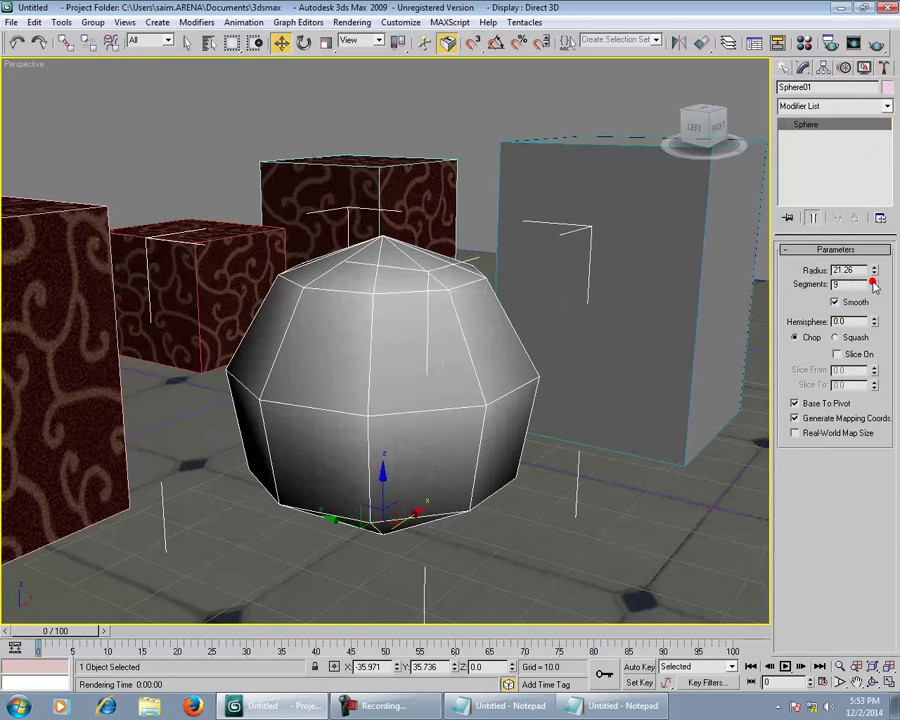
{"action": "left_click_drag", "start_coordinate": [874, 285], "coordinate": [876, 284]}
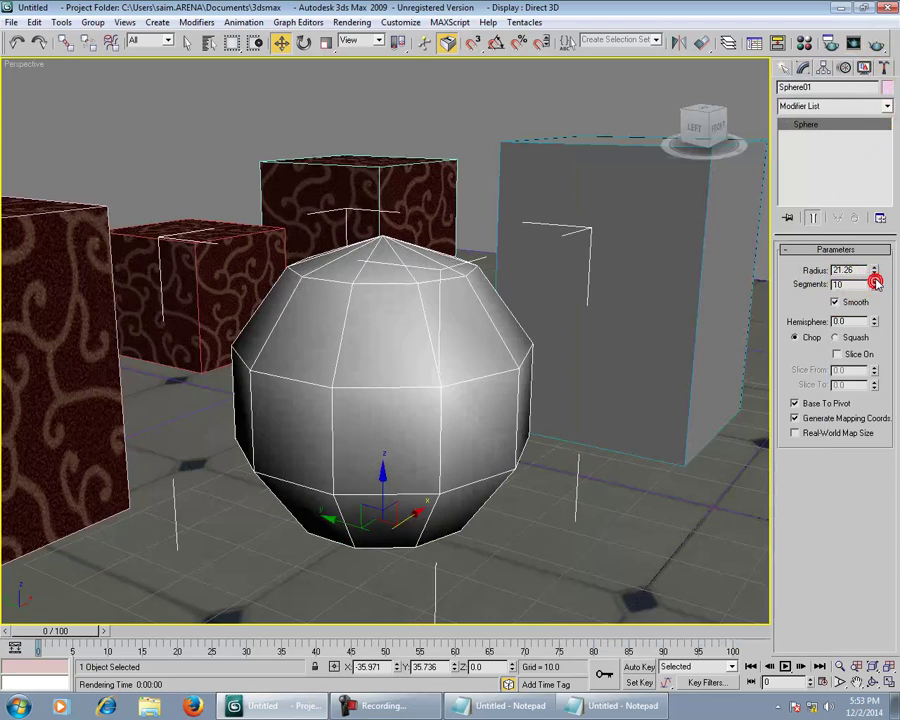
{"action": "left_click", "coordinate": [876, 43]}
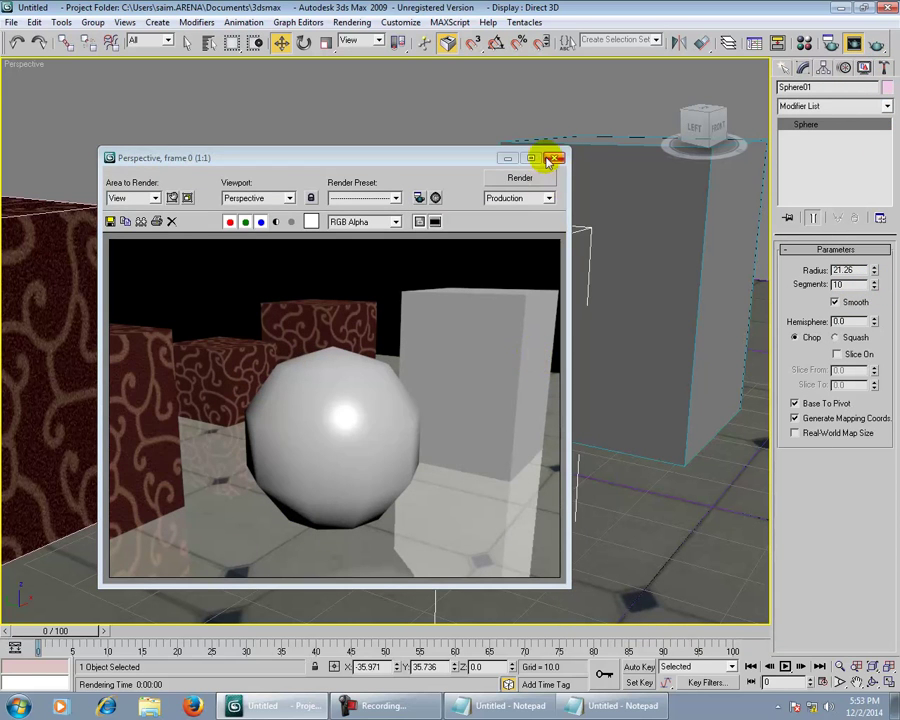
{"action": "left_click", "coordinate": [548, 160]}
{"action": "double_click", "coordinate": [842, 285]}
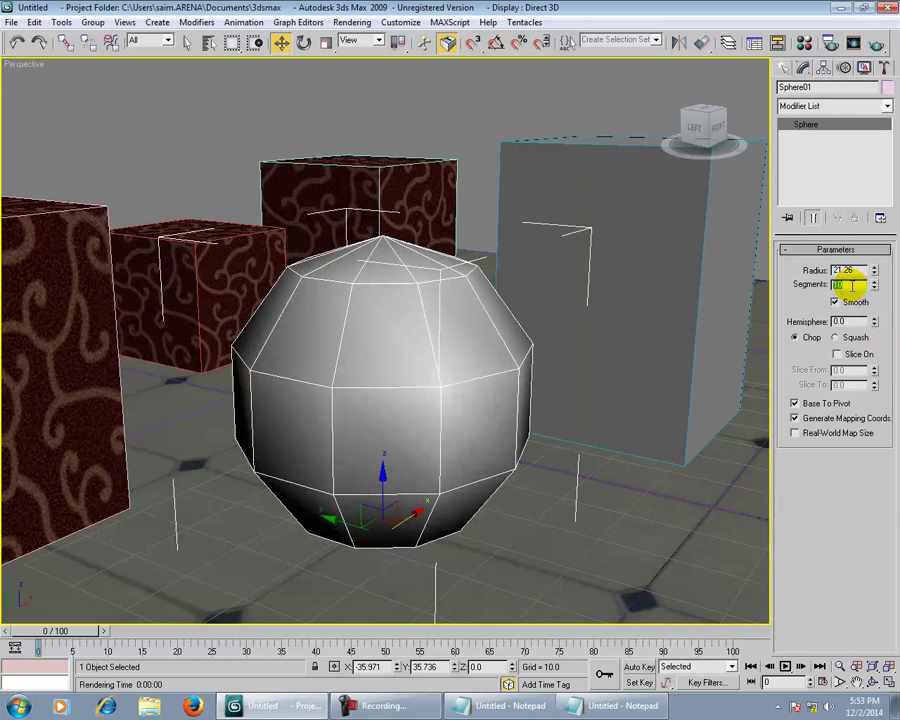
{"action": "type", "text": "32"}
{"action": "key", "text": "Return"}
{"action": "left_click", "coordinate": [430, 116]}
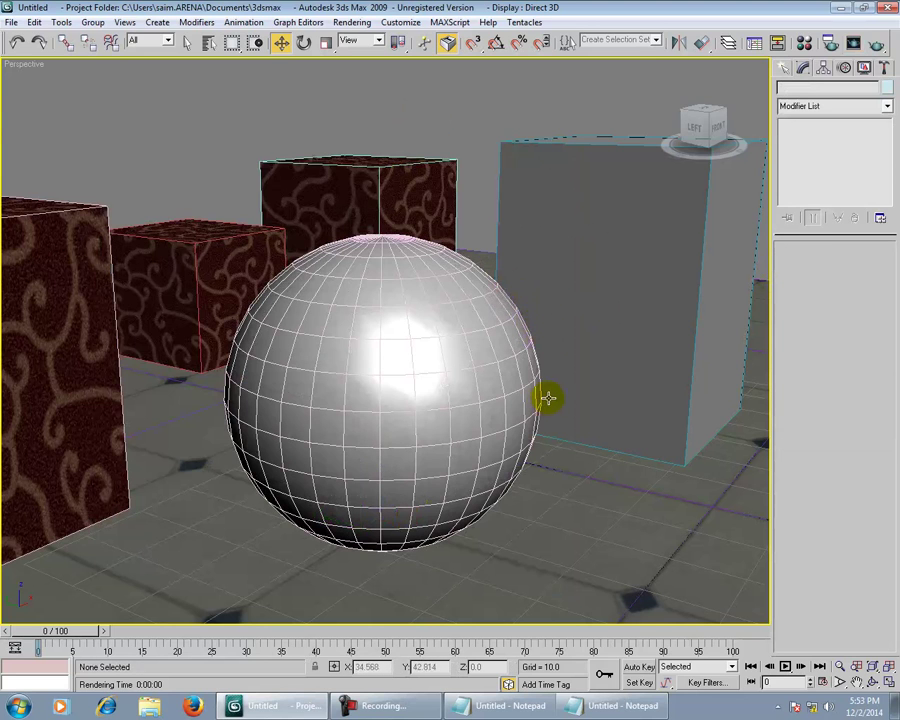
- Open the Material Editor with M and scroll through the sphere's Blinn material rollouts
{"action": "key", "text": "m"}
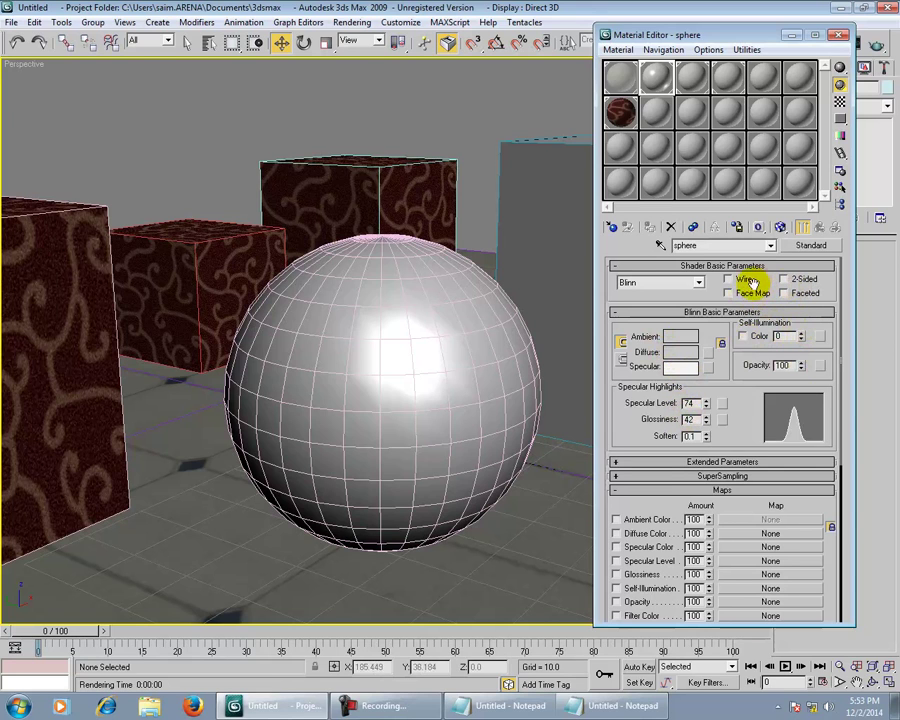
{"action": "scroll", "coordinate": [729, 416], "scroll_direction": "down", "scroll_amount": 3}
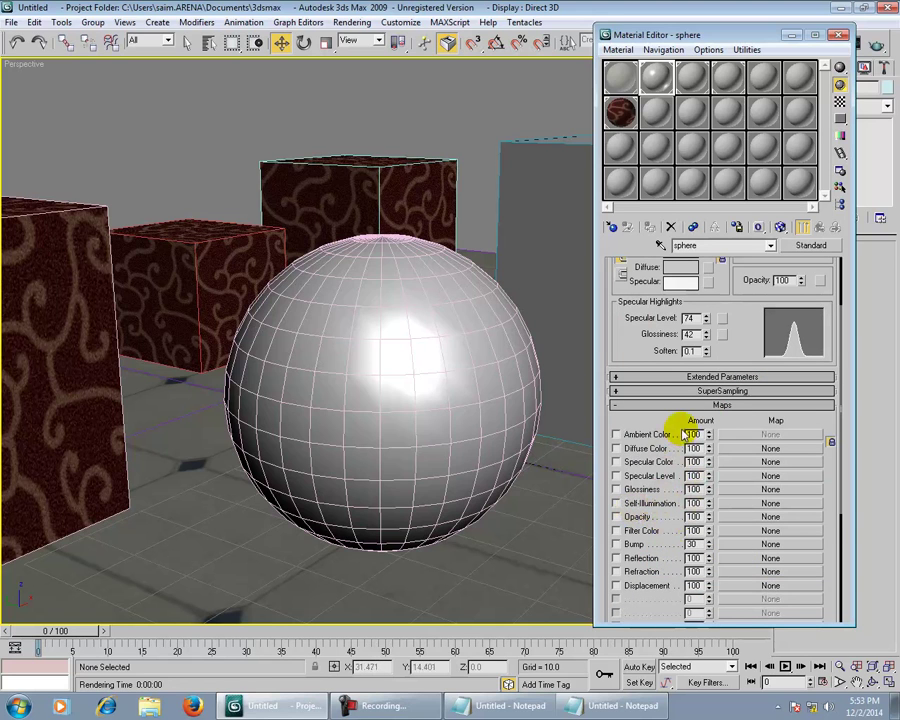
{"action": "scroll", "coordinate": [680, 495], "scroll_direction": "up", "scroll_amount": 3}
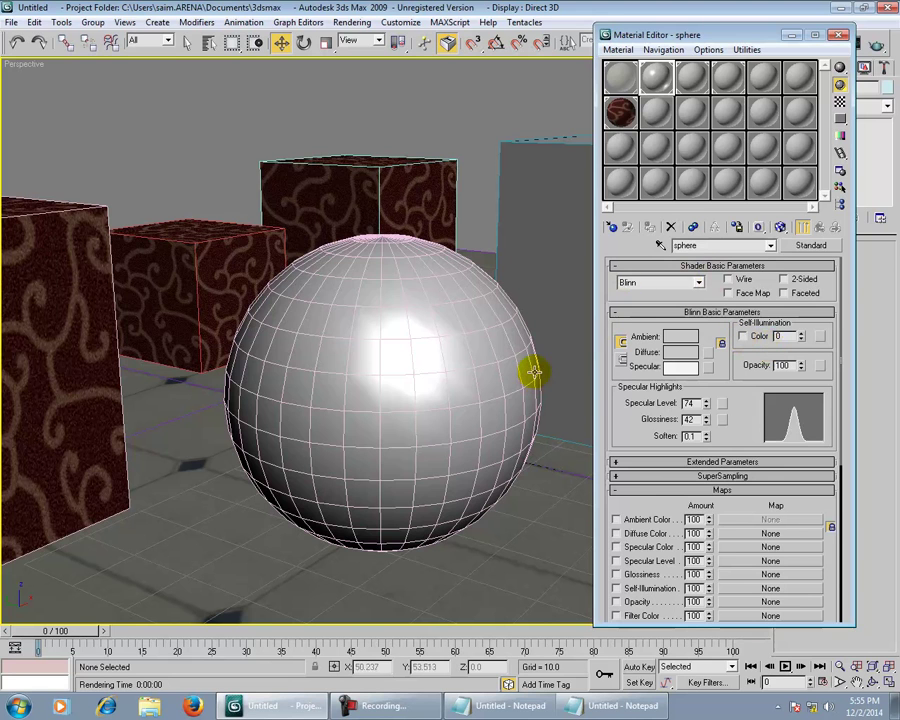
- Check the Self-Illumination Color option, leaving the colour at black
{"action": "middle_click_drag", "start_coordinate": [534, 367], "coordinate": [524, 393]}
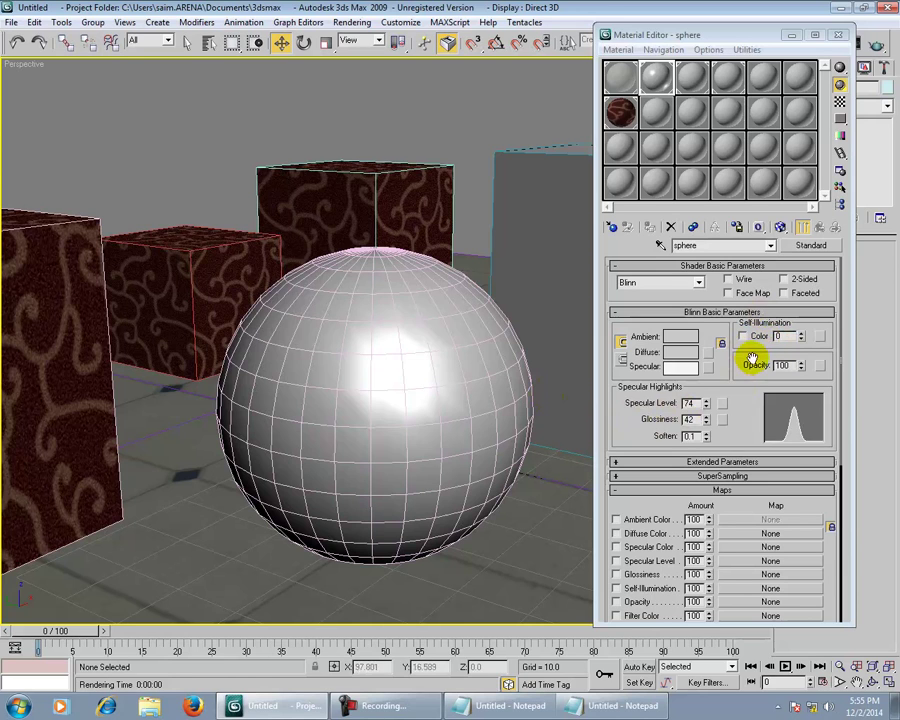
{"action": "left_click", "coordinate": [752, 338]}
{"action": "left_click", "coordinate": [789, 336]}
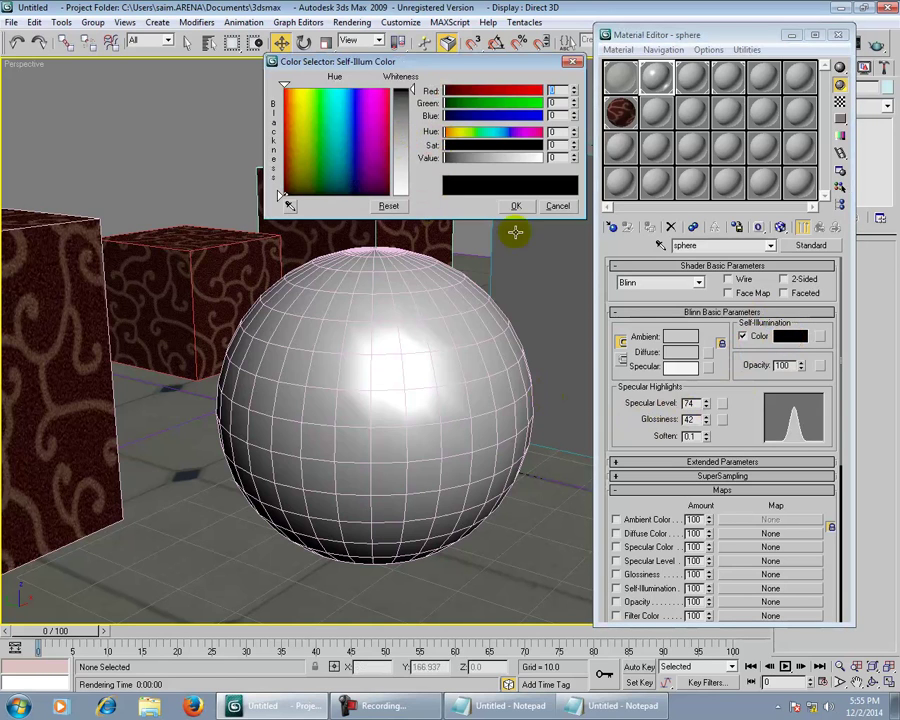
{"action": "left_click", "coordinate": [557, 205]}
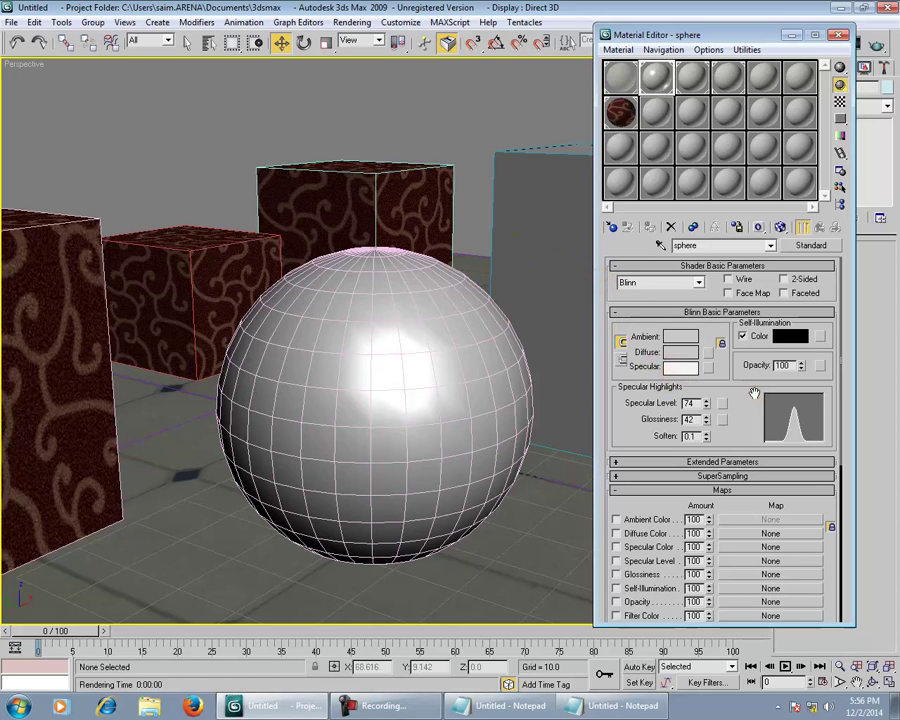
- Change the self-illumination colour to white and test-render the glowing sphere
{"action": "left_click", "coordinate": [785, 340]}
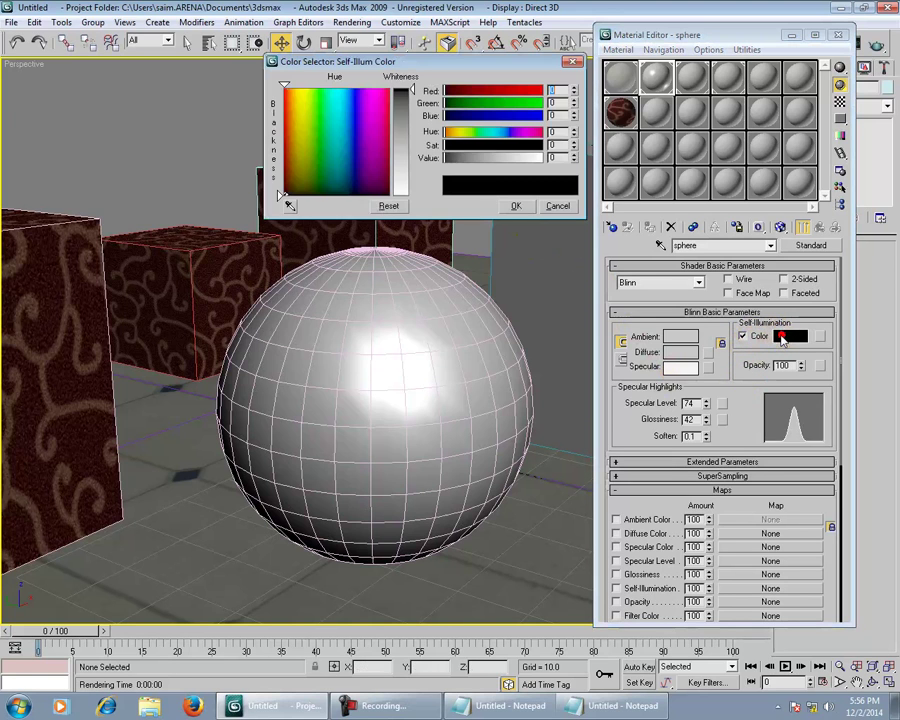
{"action": "left_click_drag", "start_coordinate": [418, 125], "coordinate": [415, 230]}
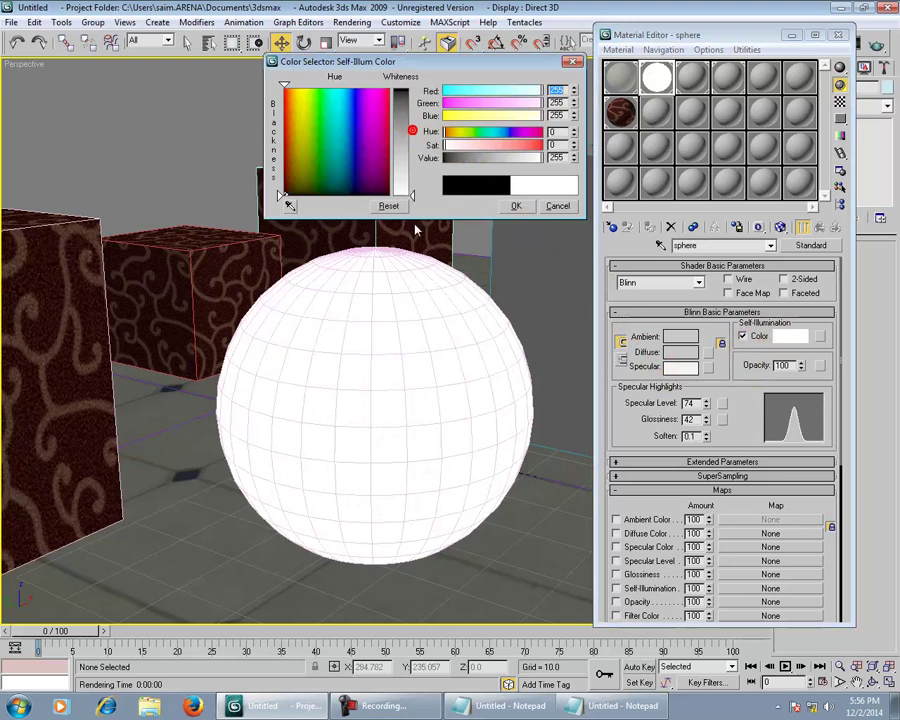
{"action": "left_click", "coordinate": [516, 205]}
{"action": "key", "text": "shift+q"}
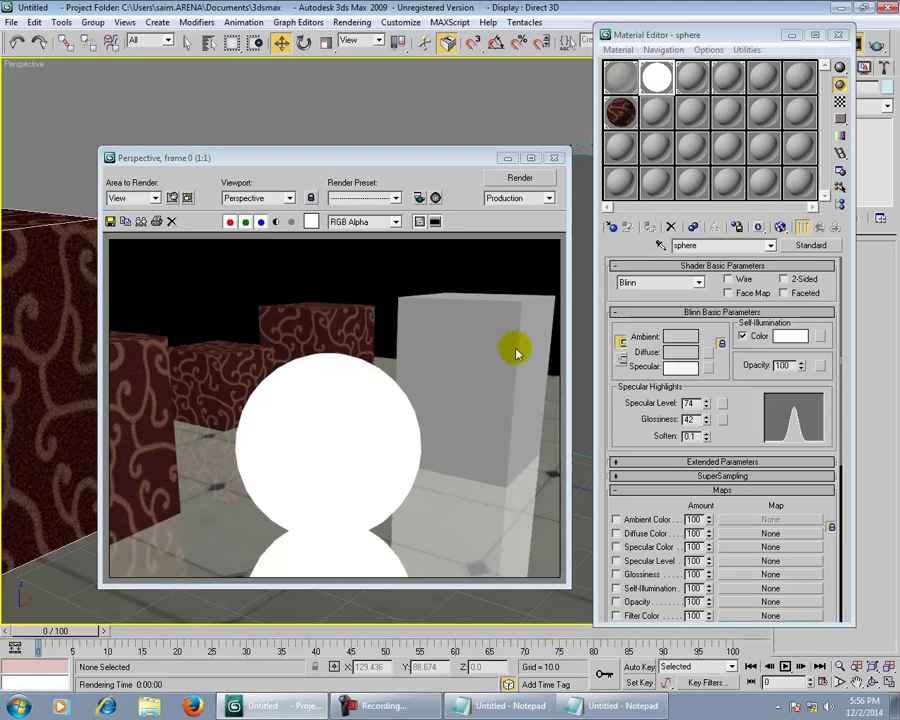
{"action": "left_click", "coordinate": [554, 158]}
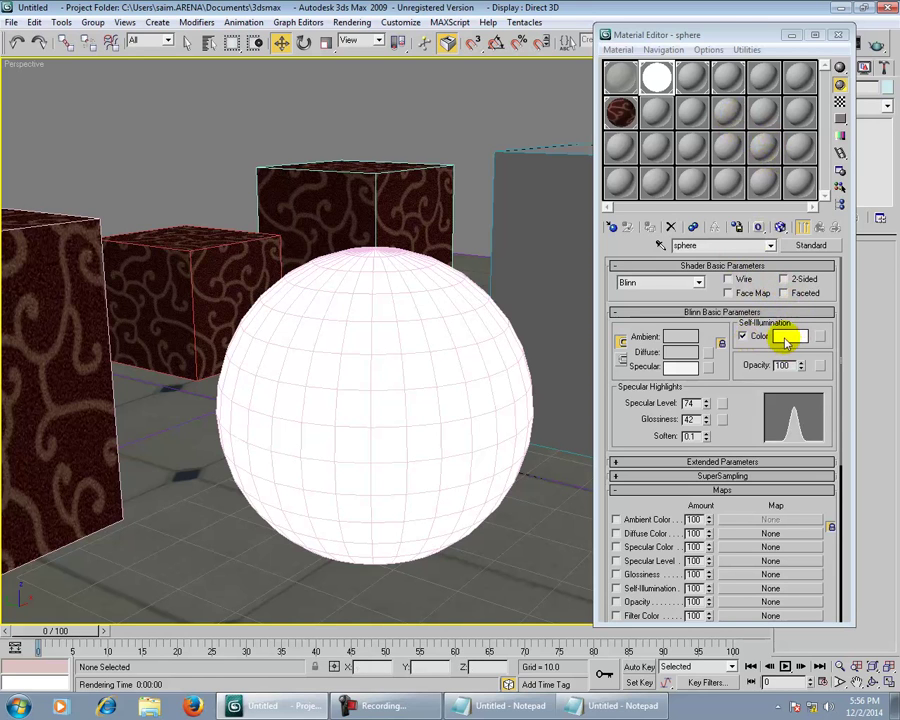
- Uncheck self-illumination Color and test-render the plain sphere
{"action": "left_click", "coordinate": [787, 341]}
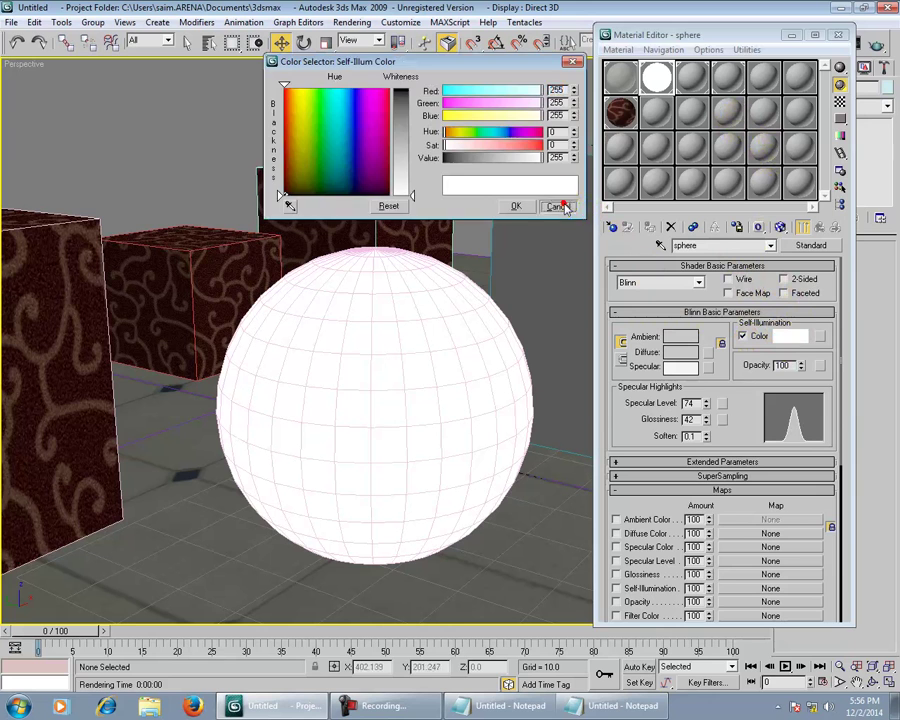
{"action": "left_click", "coordinate": [562, 206]}
{"action": "left_click", "coordinate": [743, 337]}
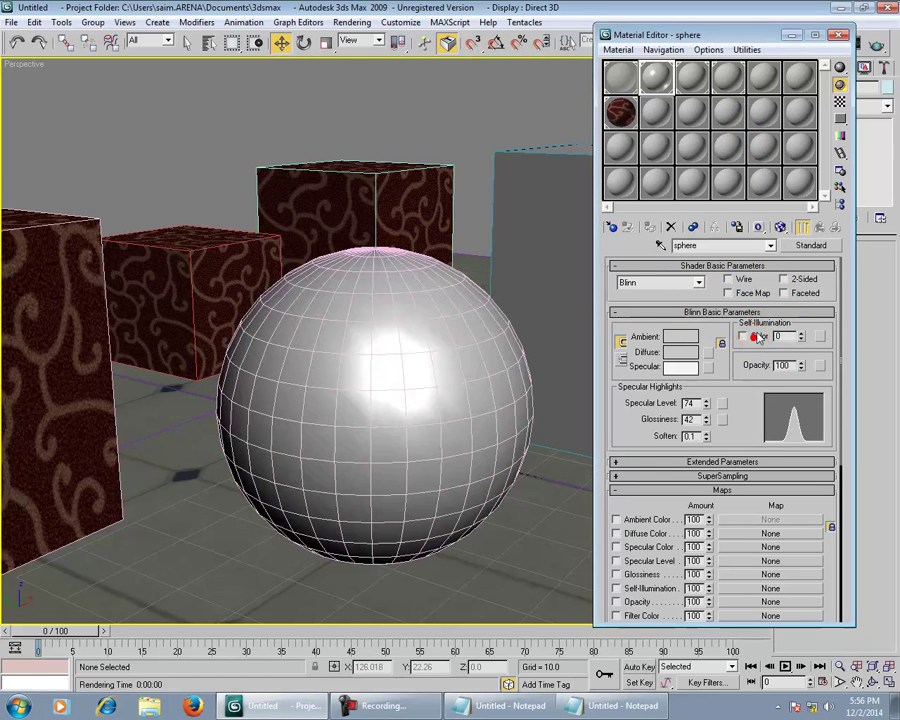
{"action": "left_click", "coordinate": [876, 44]}
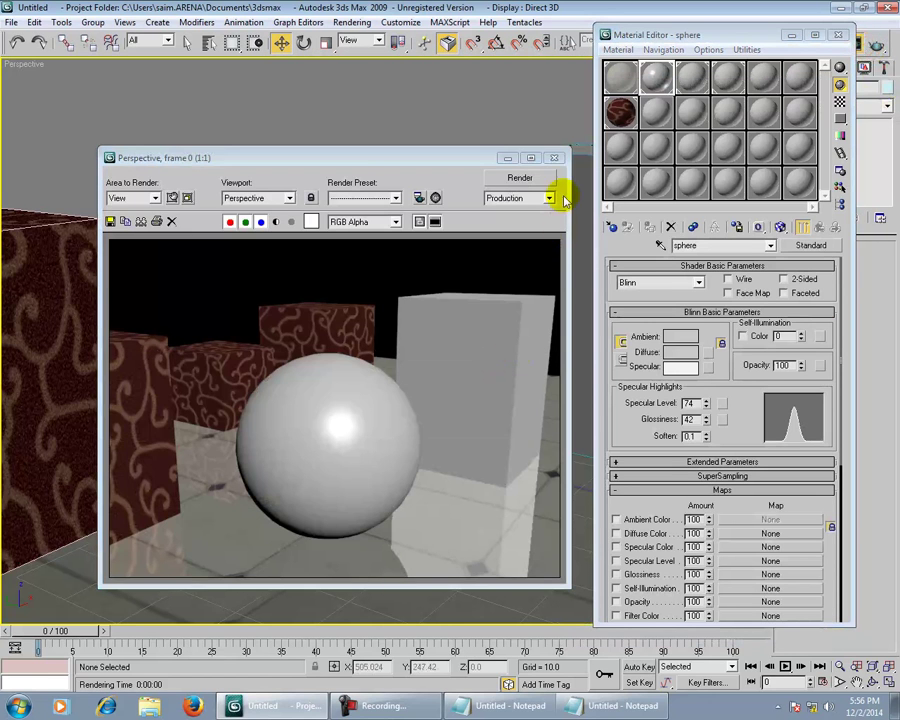
{"action": "left_click", "coordinate": [554, 158]}
- Give the sphere a pale yellow-green self-illumination glow and render it
{"action": "left_click", "coordinate": [743, 337]}
{"action": "left_click", "coordinate": [790, 336]}
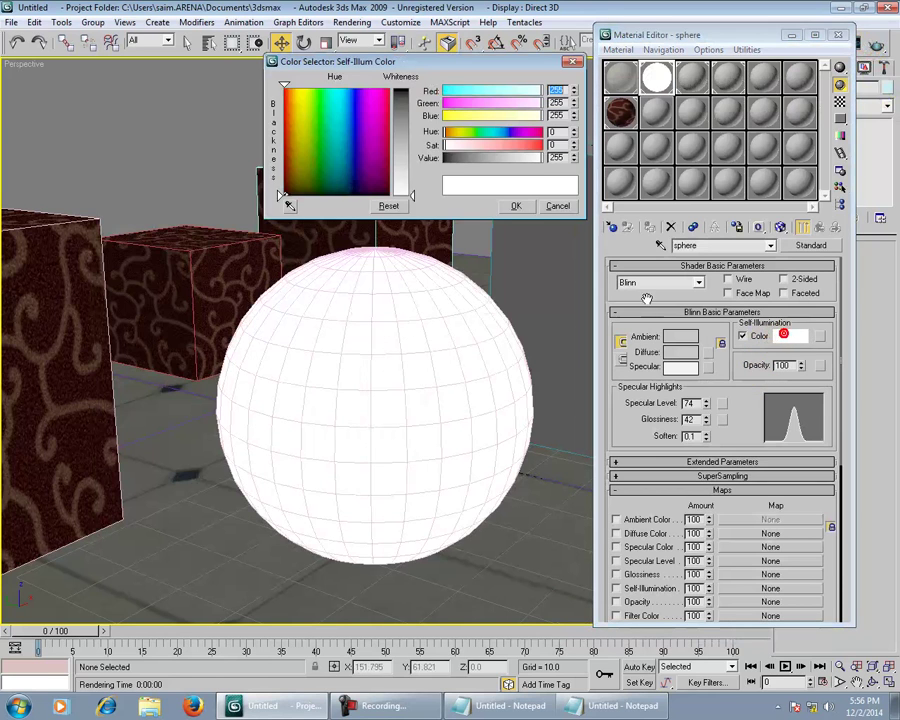
{"action": "left_click", "coordinate": [311, 93]}
{"action": "left_click_drag", "start_coordinate": [411, 195], "coordinate": [411, 143]}
{"action": "left_click", "coordinate": [509, 207]}
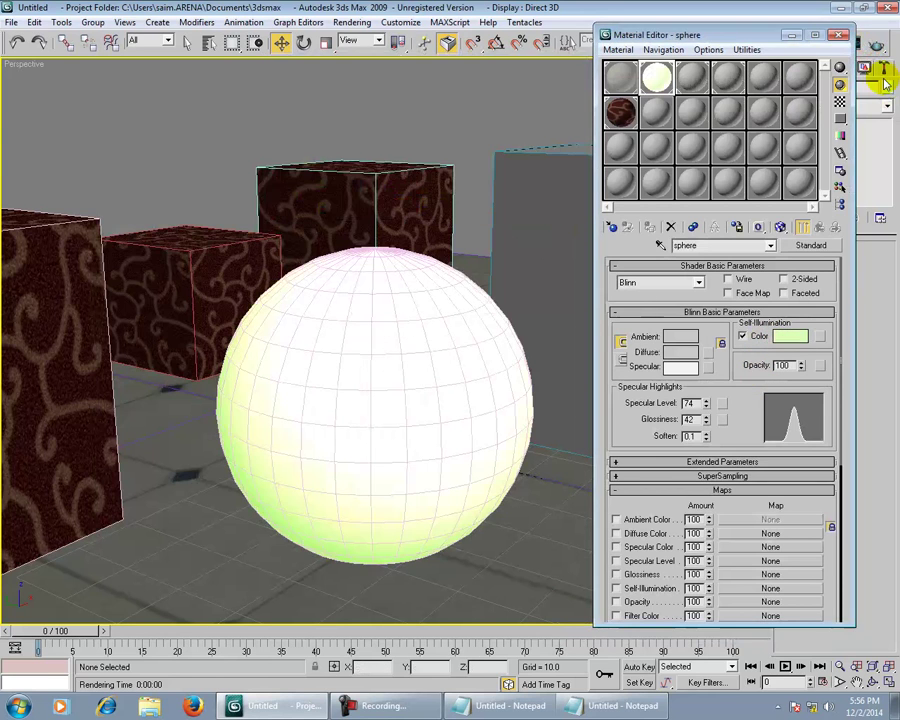
{"action": "left_click", "coordinate": [885, 68]}
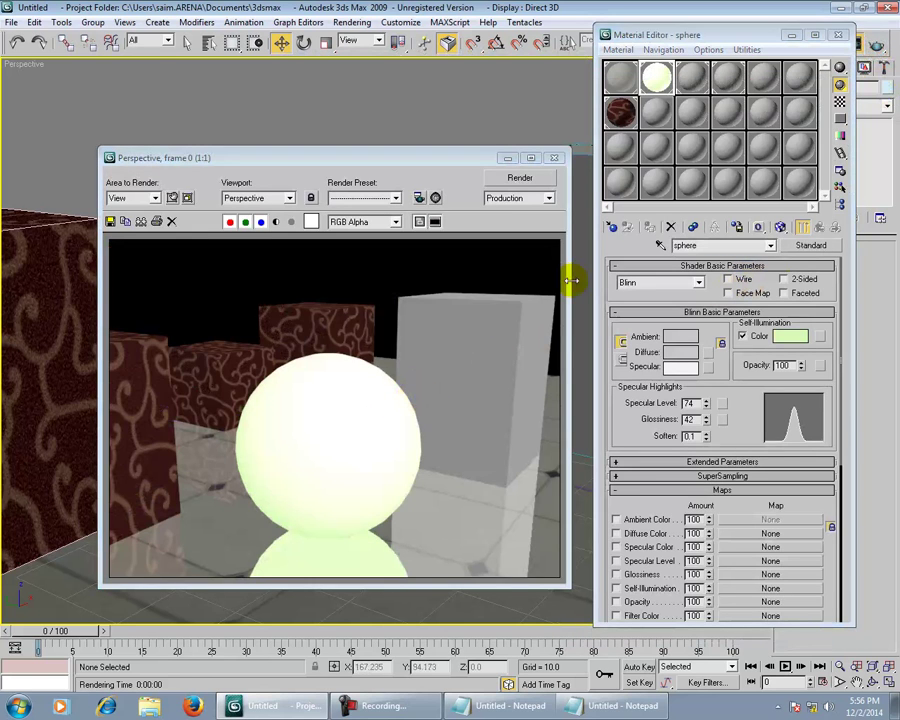
{"action": "left_click", "coordinate": [556, 158]}
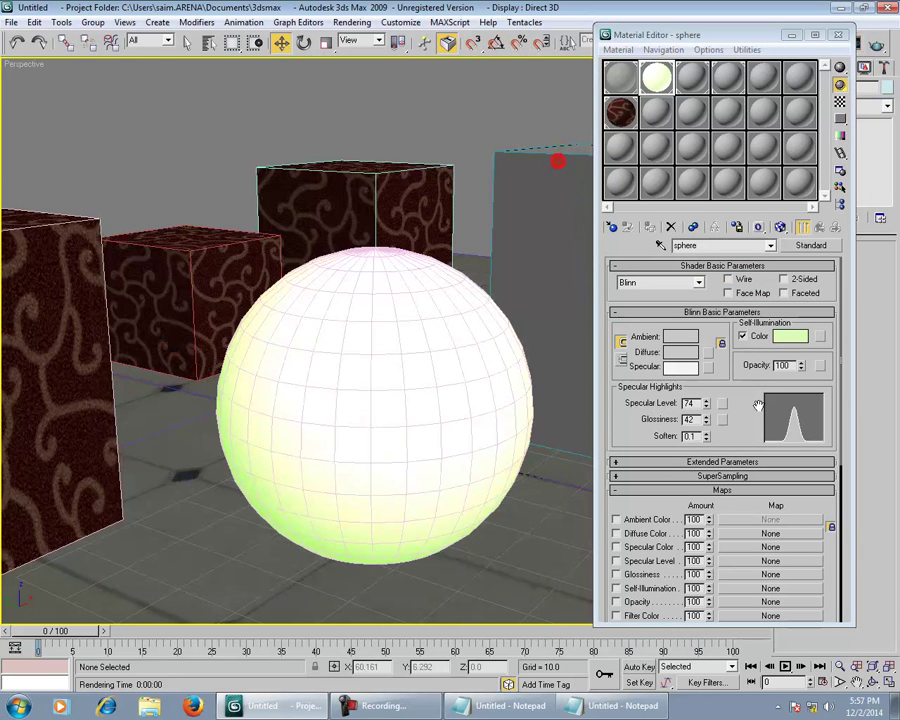
- Set the glow colour to black, uncheck Color, and close the Material Editor
{"action": "left_click", "coordinate": [788, 337]}
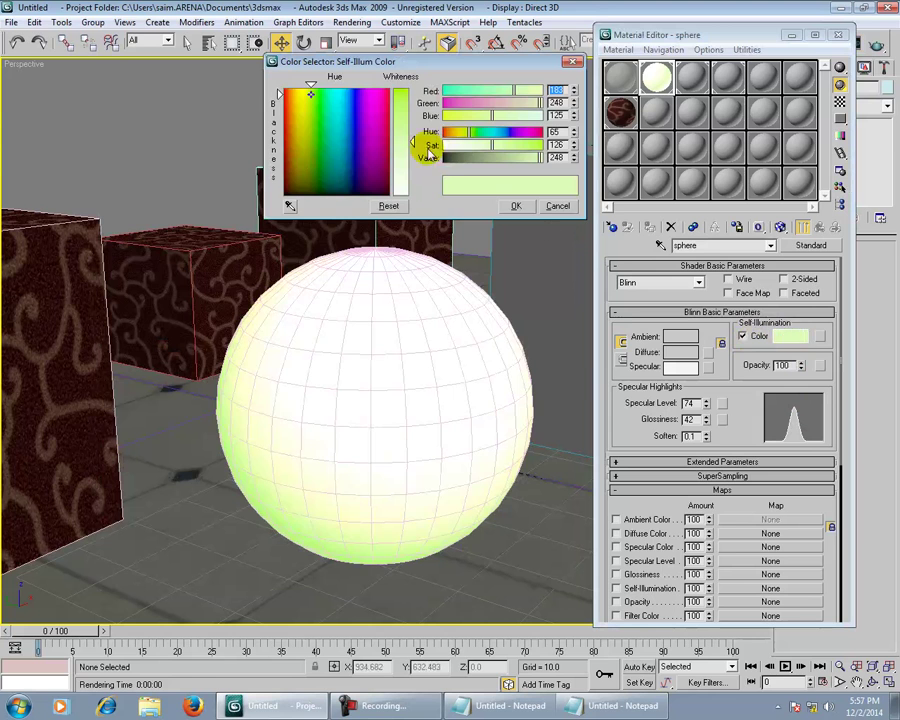
{"action": "left_click_drag", "start_coordinate": [412, 141], "coordinate": [412, 92]}
{"action": "left_click_drag", "start_coordinate": [363, 165], "coordinate": [364, 194]}
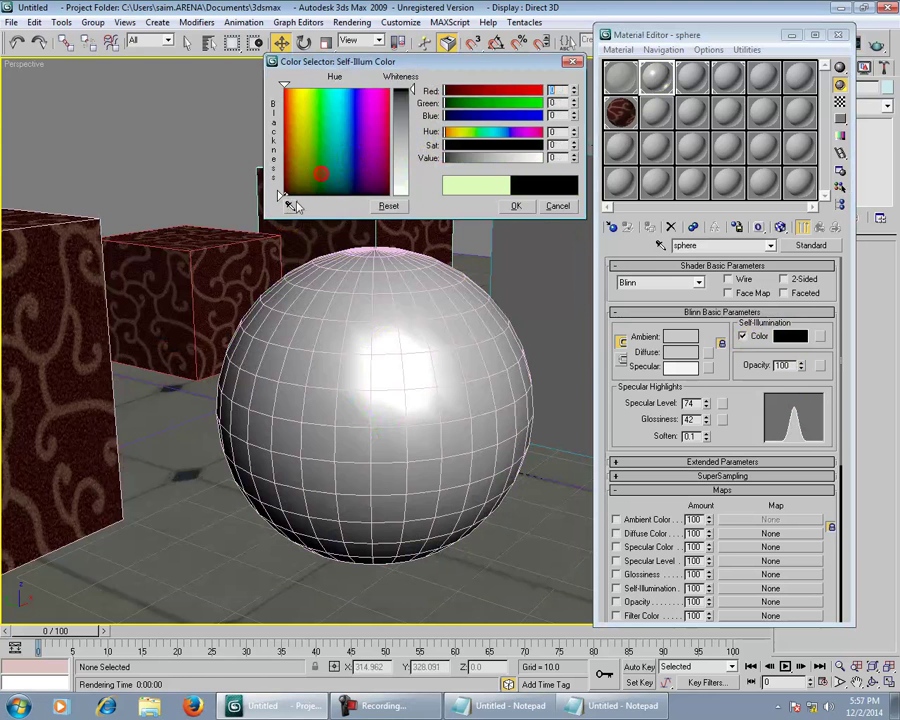
{"action": "left_click", "coordinate": [516, 206]}
{"action": "left_click", "coordinate": [743, 336]}
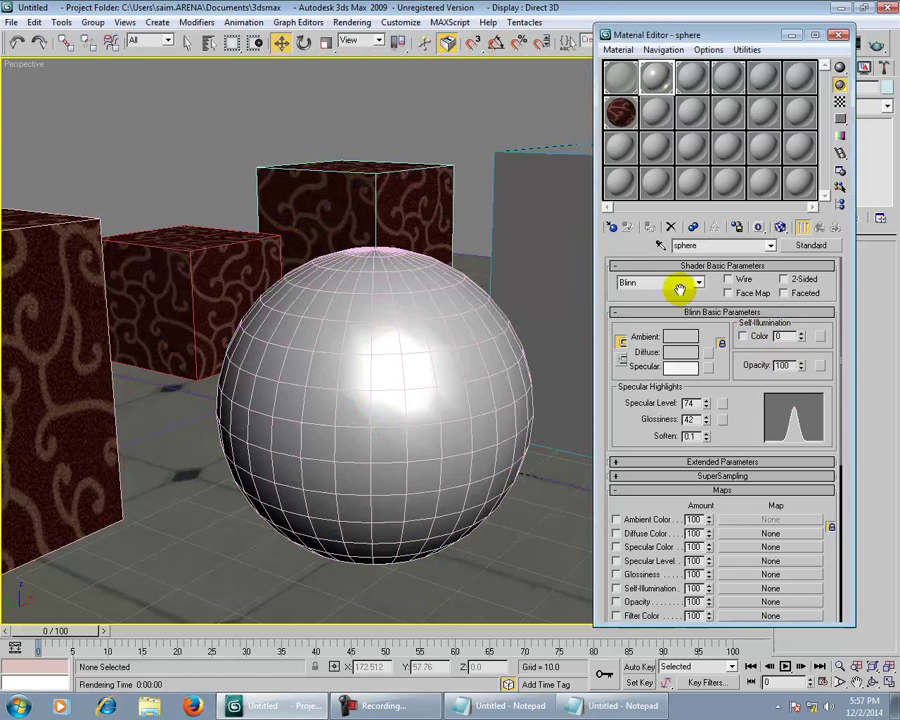
{"action": "left_click", "coordinate": [839, 35]}
- Orbit, zoom and pan the Perspective view to frame the objects
{"action": "middle_click_drag", "start_coordinate": [596, 100], "coordinate": [520, 268], "text": "alt"}
{"action": "scroll", "coordinate": [520, 290], "scroll_direction": "down", "scroll_amount": 3}
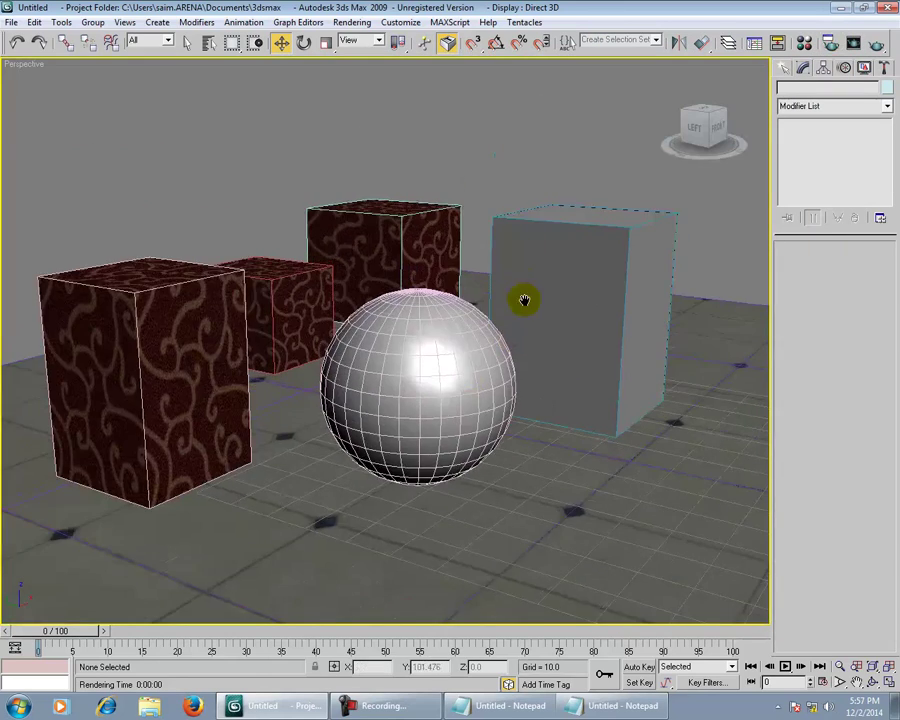
{"action": "scroll", "coordinate": [532, 288], "scroll_direction": "down", "scroll_amount": 2}
{"action": "scroll", "coordinate": [544, 296], "scroll_direction": "down", "scroll_amount": 3}
{"action": "scroll", "coordinate": [547, 333], "scroll_direction": "up", "scroll_amount": 2}
{"action": "scroll", "coordinate": [540, 340], "scroll_direction": "up", "scroll_amount": 2}
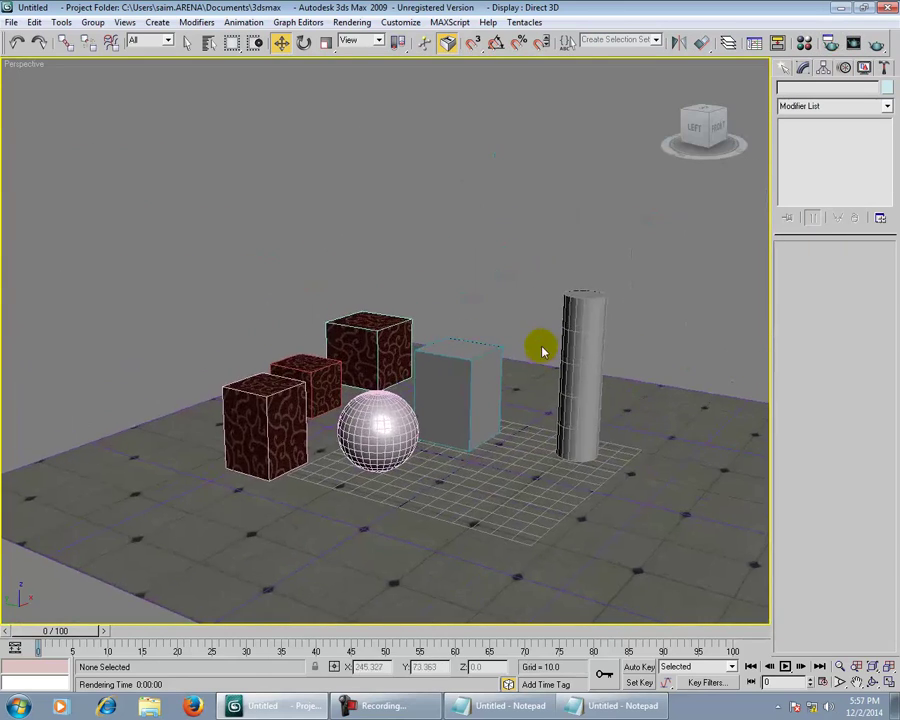
{"action": "scroll", "coordinate": [548, 260], "scroll_direction": "up", "scroll_amount": 2}
{"action": "scroll", "coordinate": [600, 330], "scroll_direction": "up", "scroll_amount": 2}
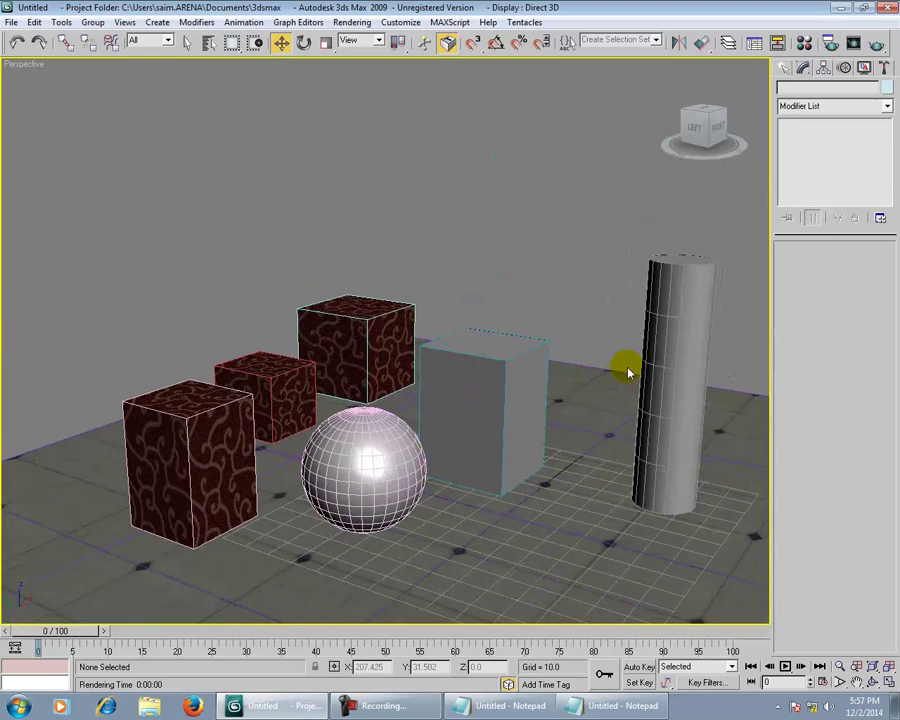
{"action": "left_click", "coordinate": [599, 339]}
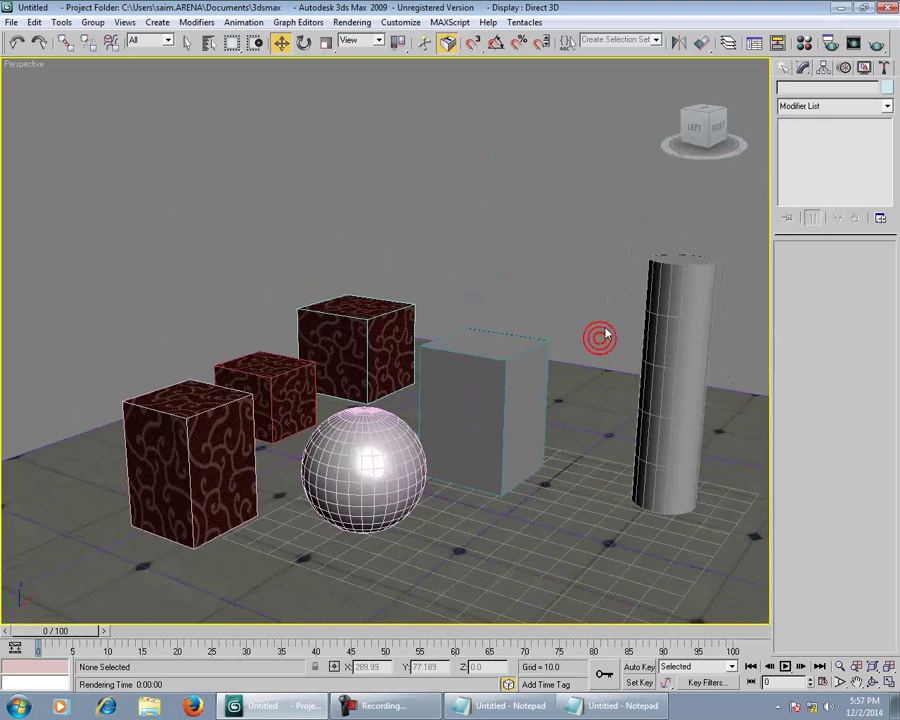
{"action": "middle_click_drag", "start_coordinate": [605, 333], "coordinate": [556, 367]}
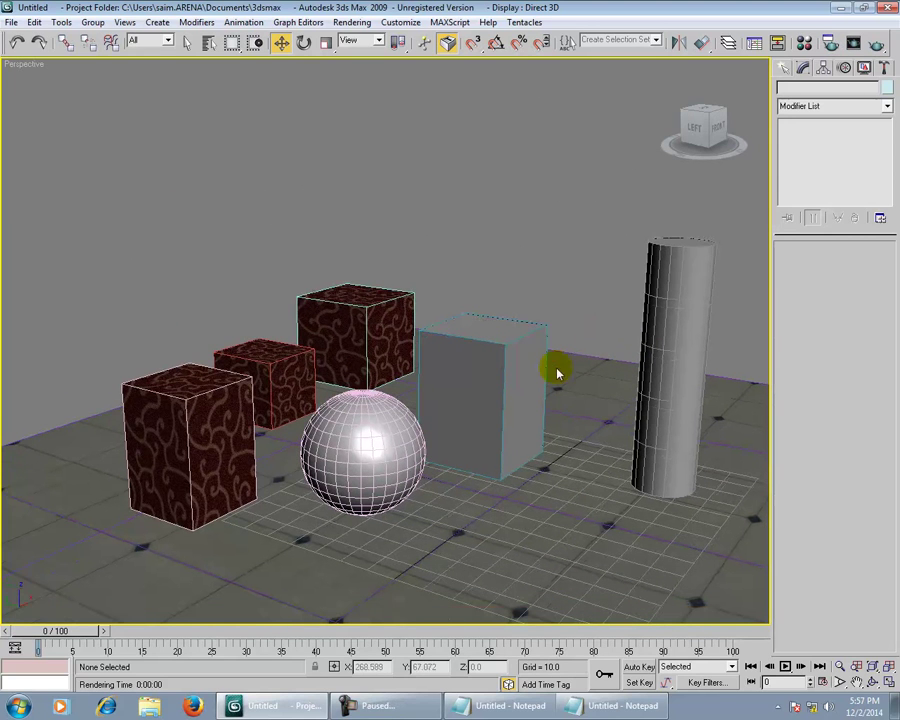
- Switch the Create panel's lights from Photometric to Standard and choose Omni
{"action": "left_click", "coordinate": [783, 67]}
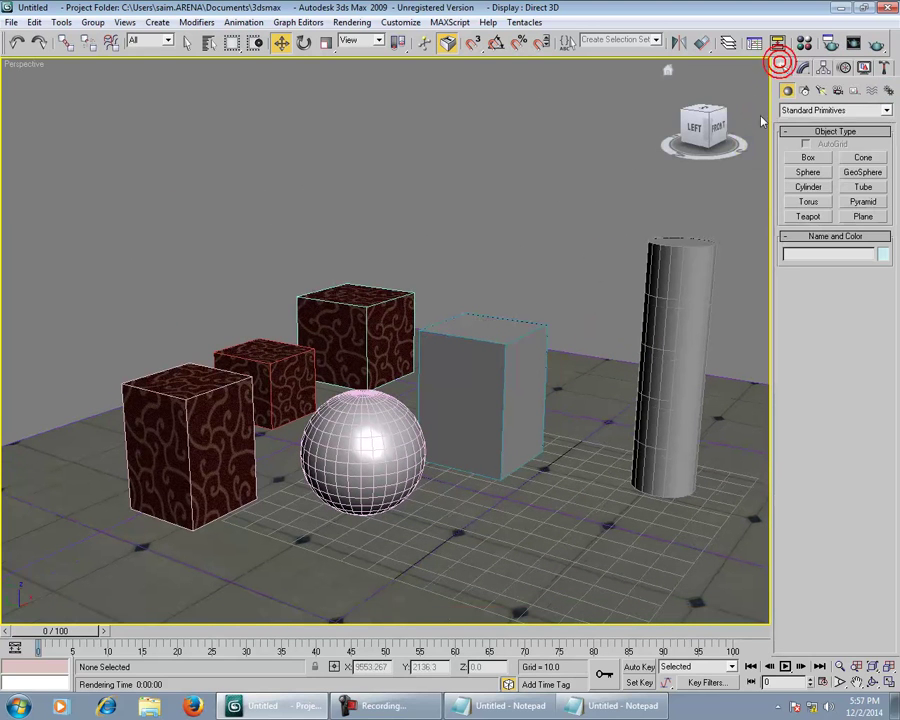
{"action": "left_click", "coordinate": [820, 91]}
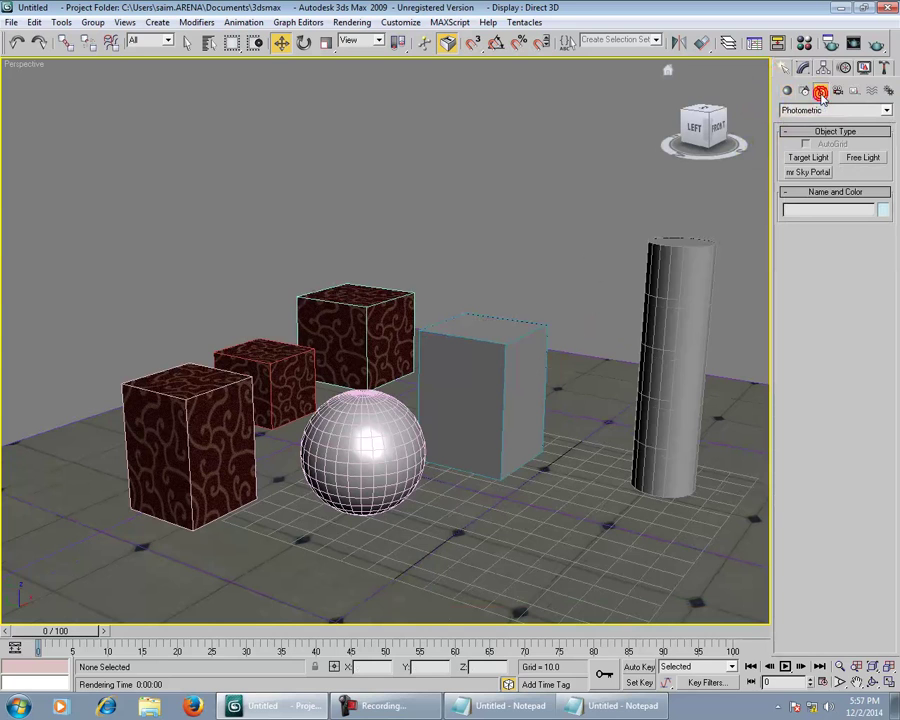
{"action": "left_click", "coordinate": [868, 110]}
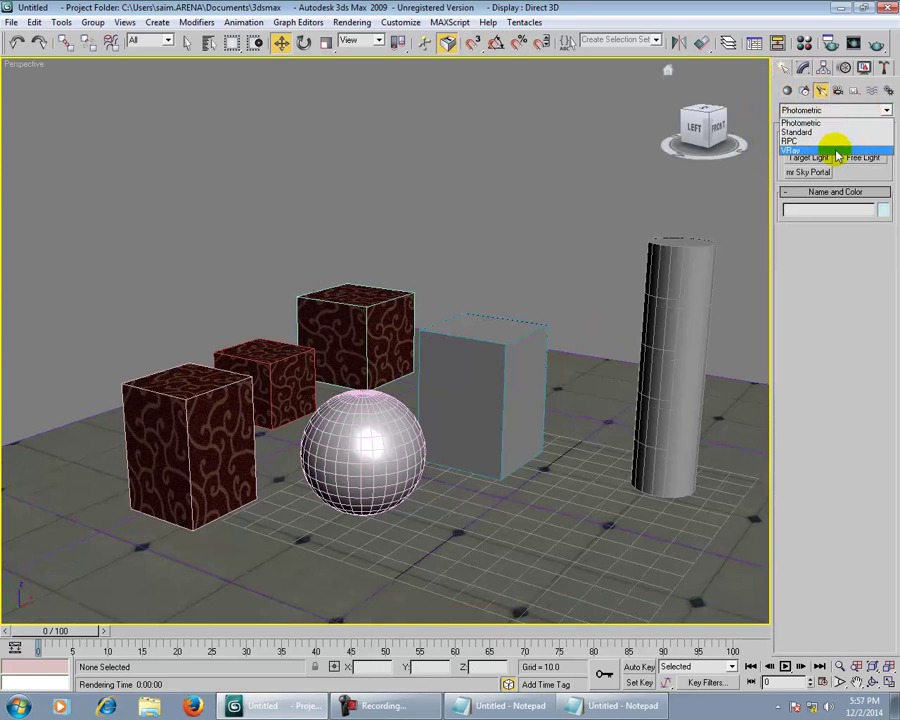
{"action": "left_click", "coordinate": [812, 132]}
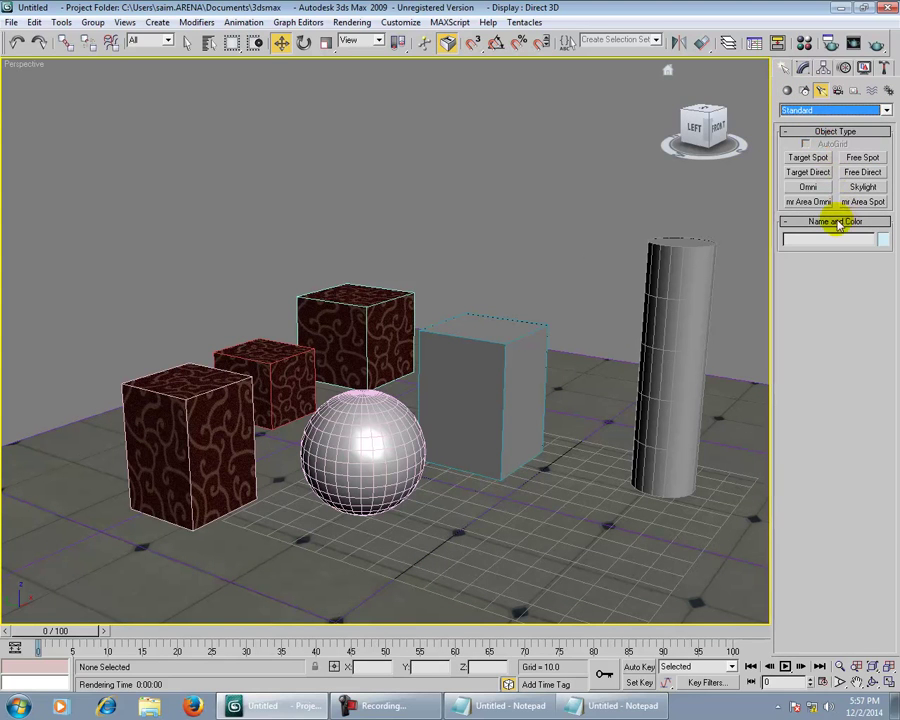
{"action": "left_click", "coordinate": [808, 187]}
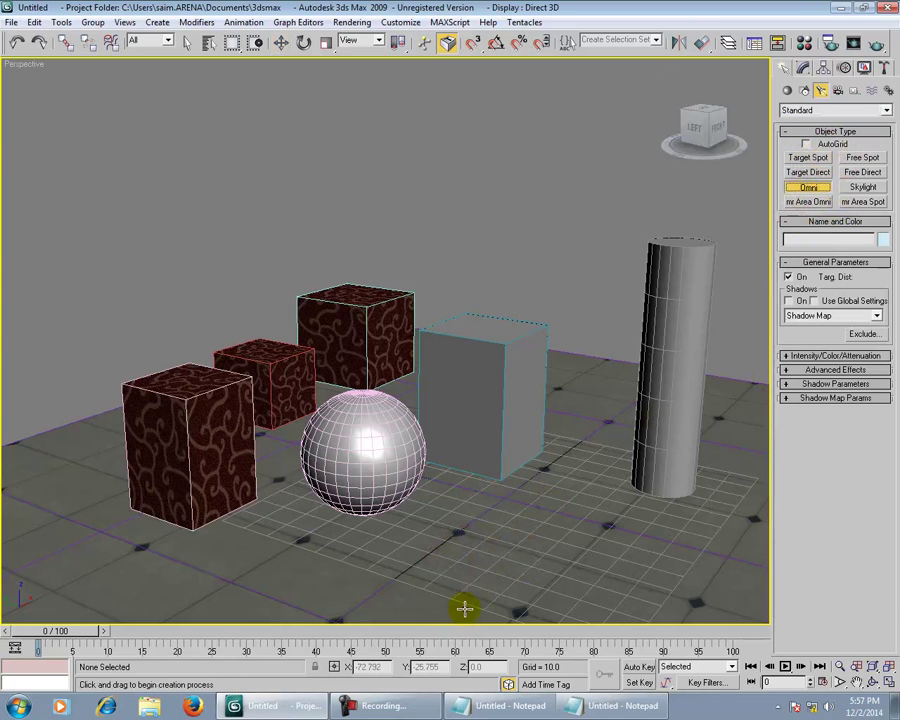
- Place Omni01 in the viewport and move it up to a height of 116.313
{"action": "left_click", "coordinate": [490, 580]}
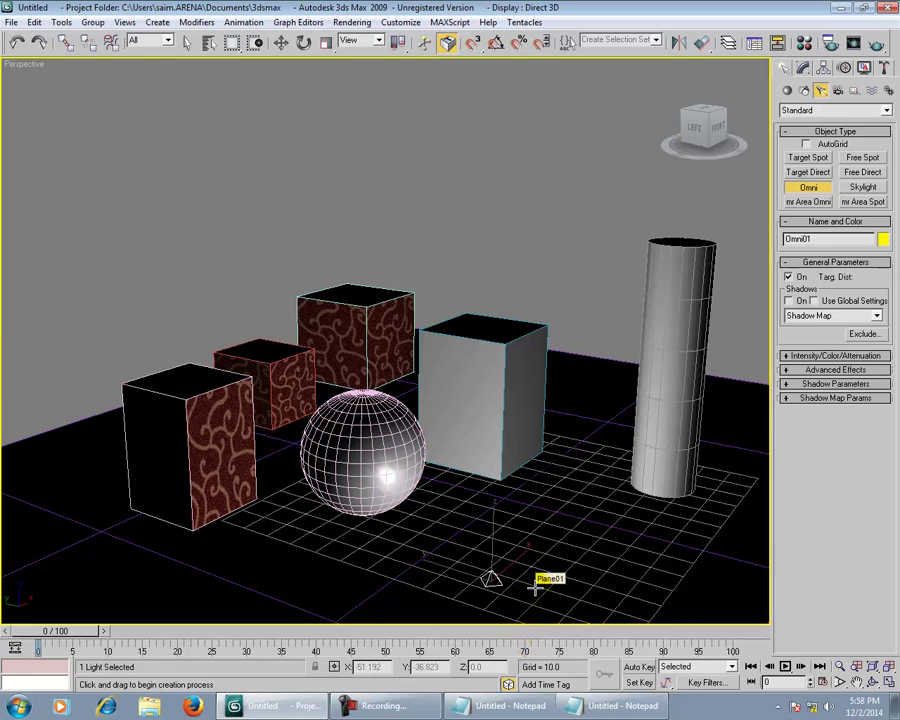
{"action": "key", "text": "w"}
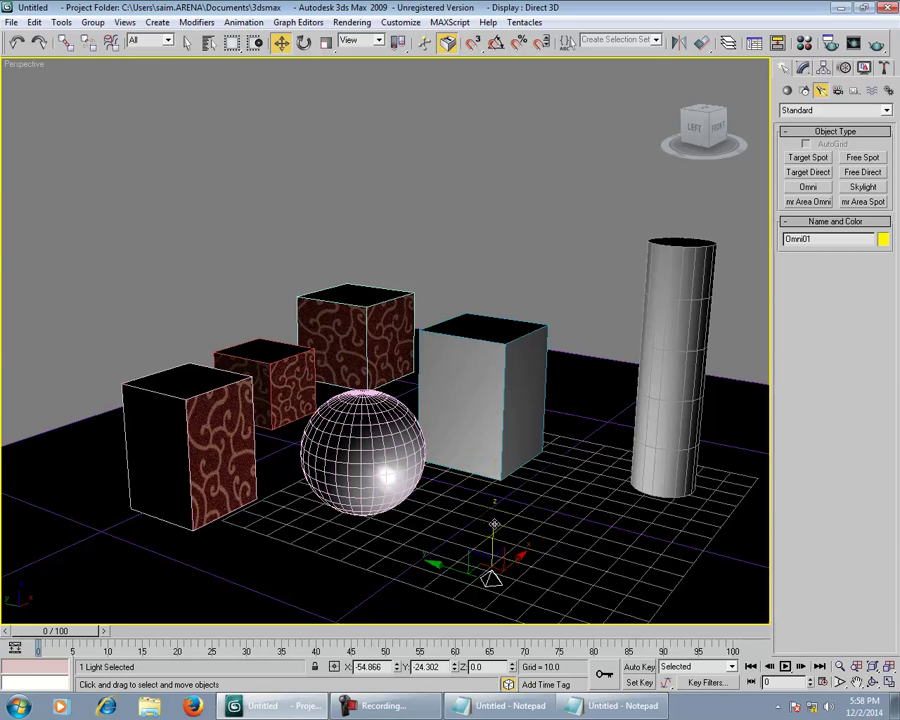
{"action": "left_click_drag", "start_coordinate": [492, 530], "coordinate": [480, 123]}
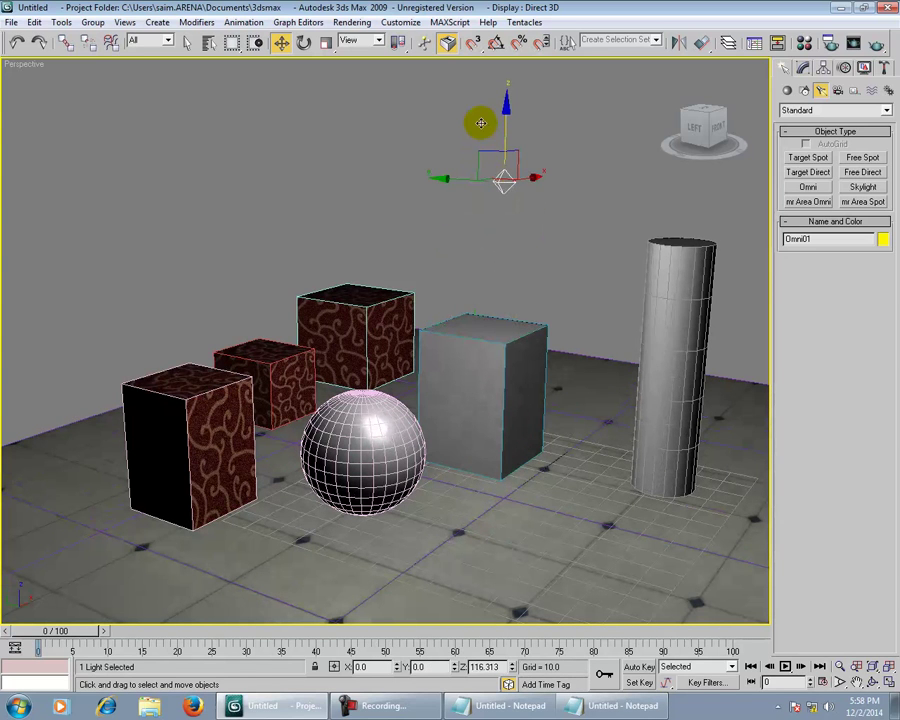
{"action": "left_click_drag", "start_coordinate": [480, 123], "coordinate": [480, 123]}
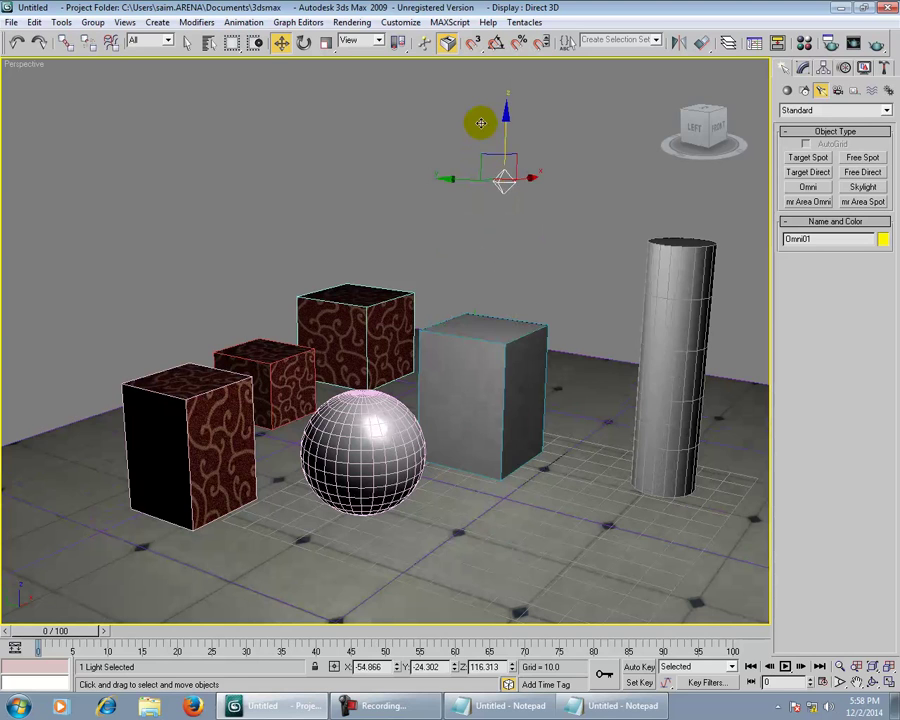
- Undo the light's move so Omni01 drops back to Z 0 at X -54.866, Y -24.302
{"action": "key", "text": "ctrl+z"}
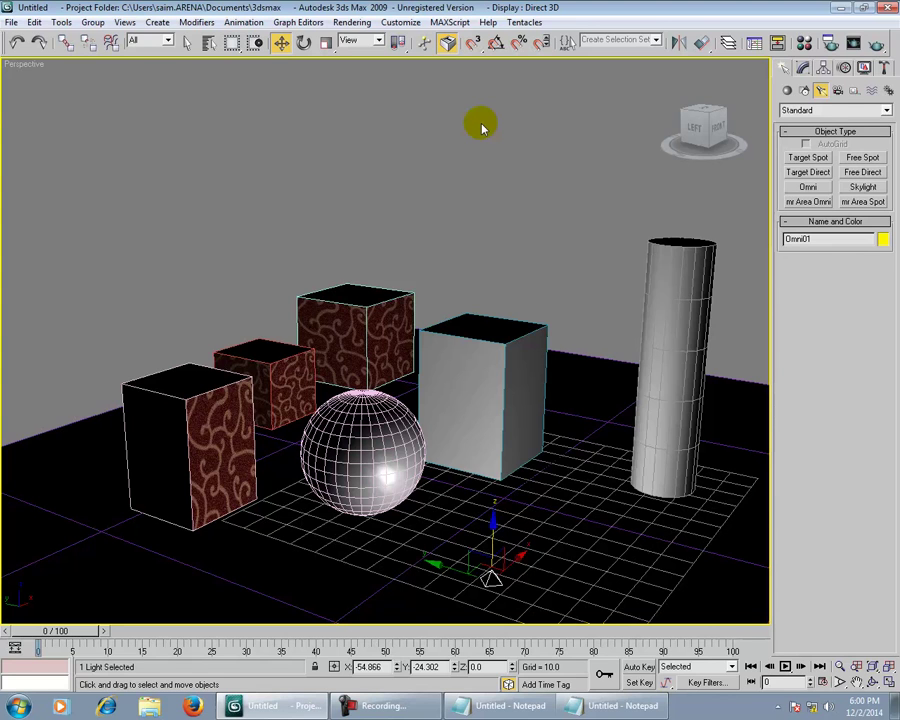
{"action": "key", "text": "m"}
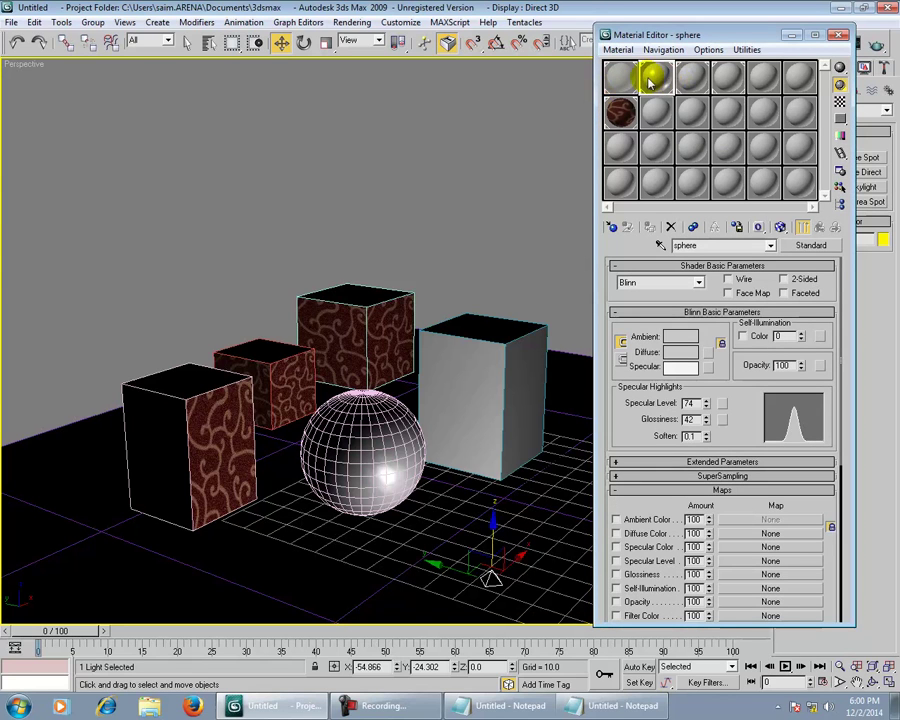
{"action": "double_click", "coordinate": [640, 75]}
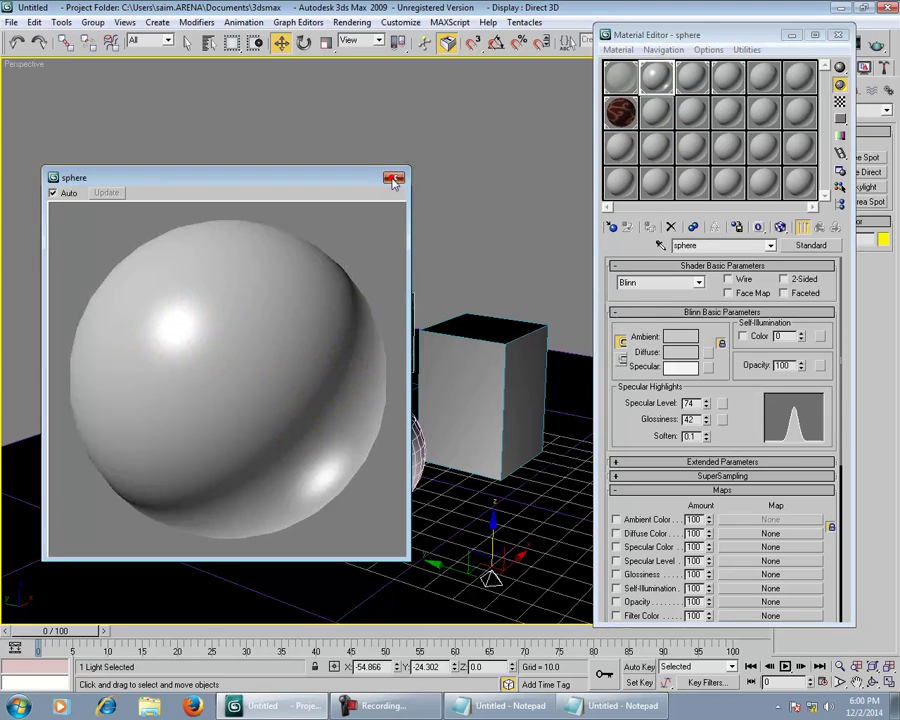
{"action": "left_click", "coordinate": [394, 177]}
{"action": "left_click", "coordinate": [681, 366]}
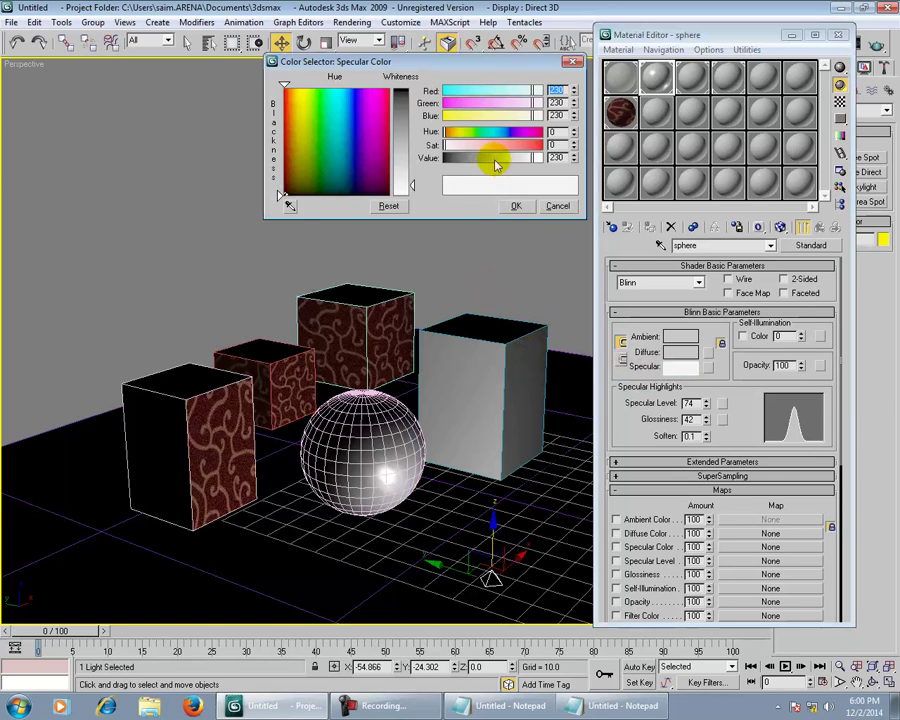
{"action": "left_click", "coordinate": [558, 207]}
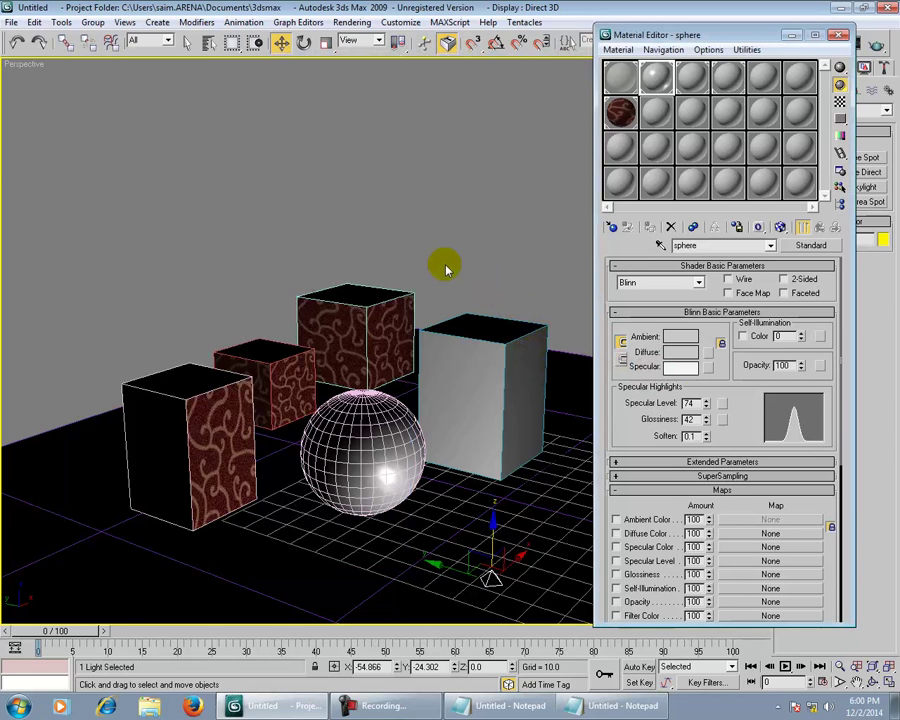
{"action": "left_click", "coordinate": [791, 37]}
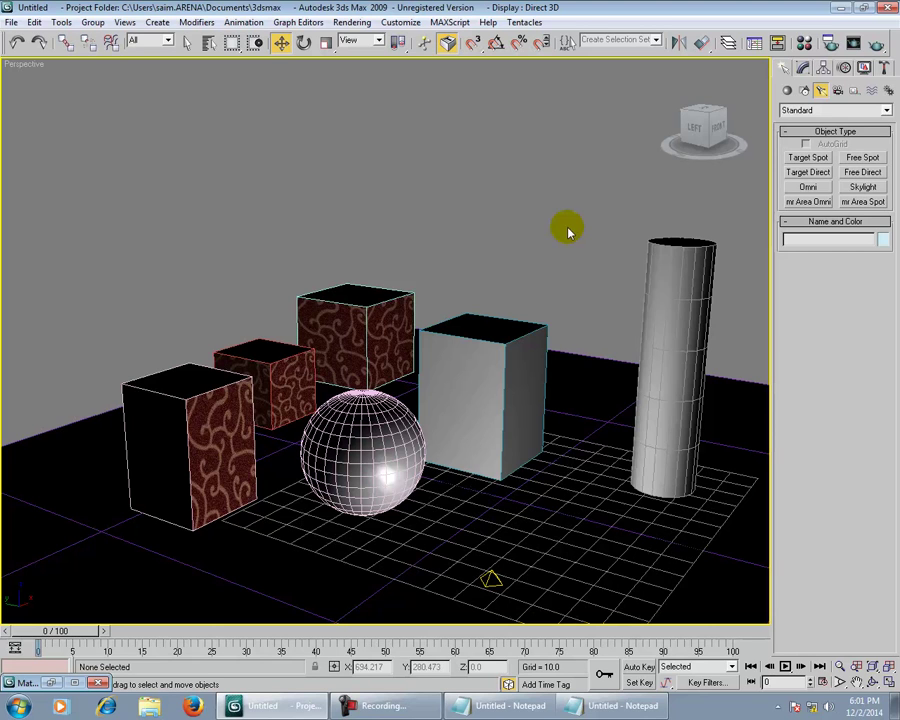
- Reset the sphere material's Specular Level to 0 in the Material Editor, then minimize the editor
{"action": "key", "text": "m"}
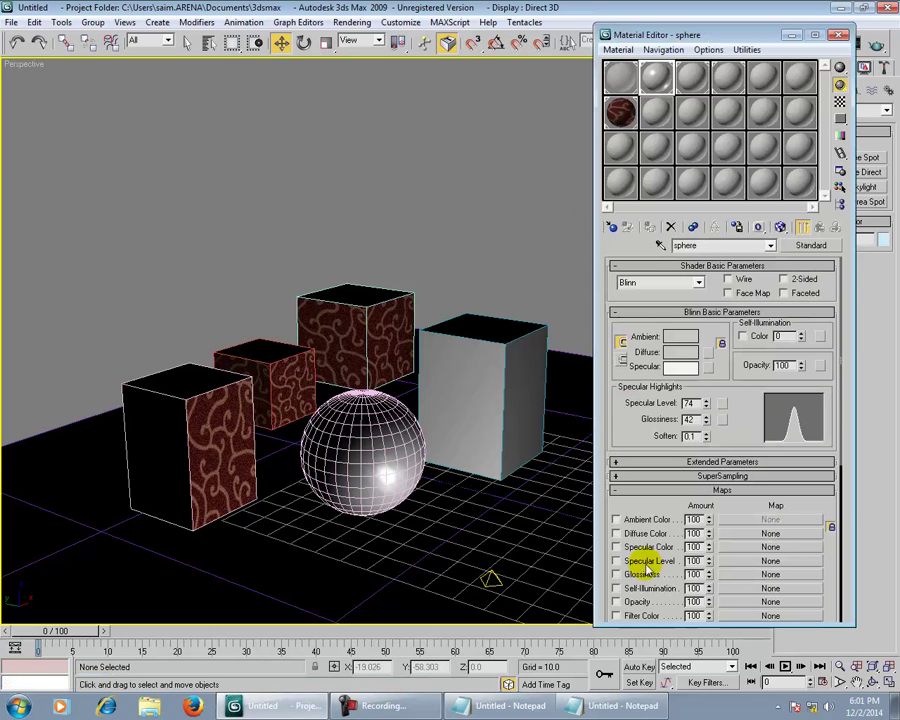
{"action": "right_click", "coordinate": [705, 405]}
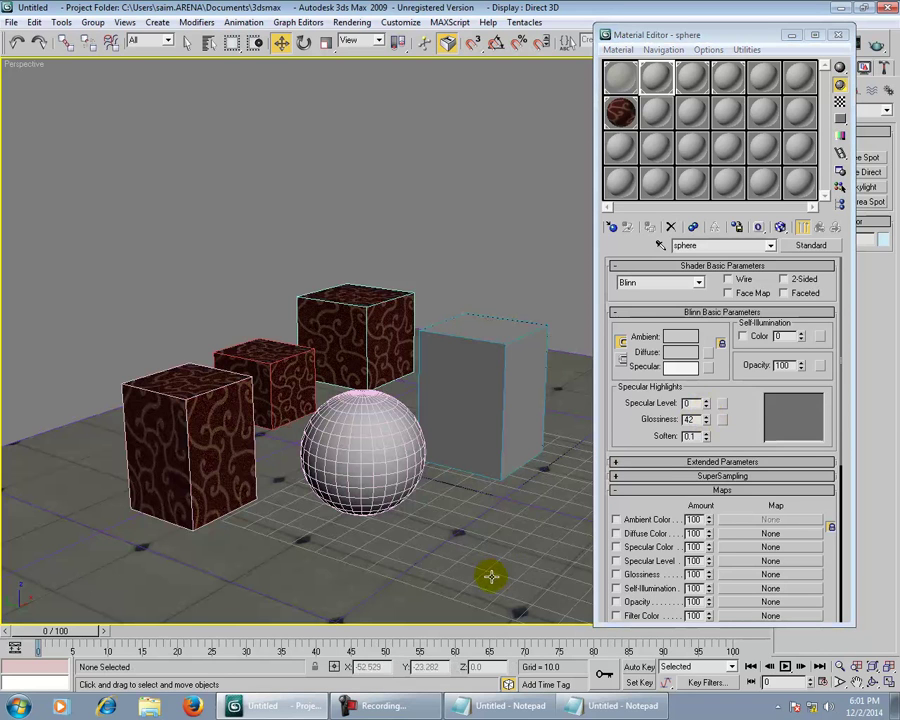
{"action": "left_click", "coordinate": [503, 272]}
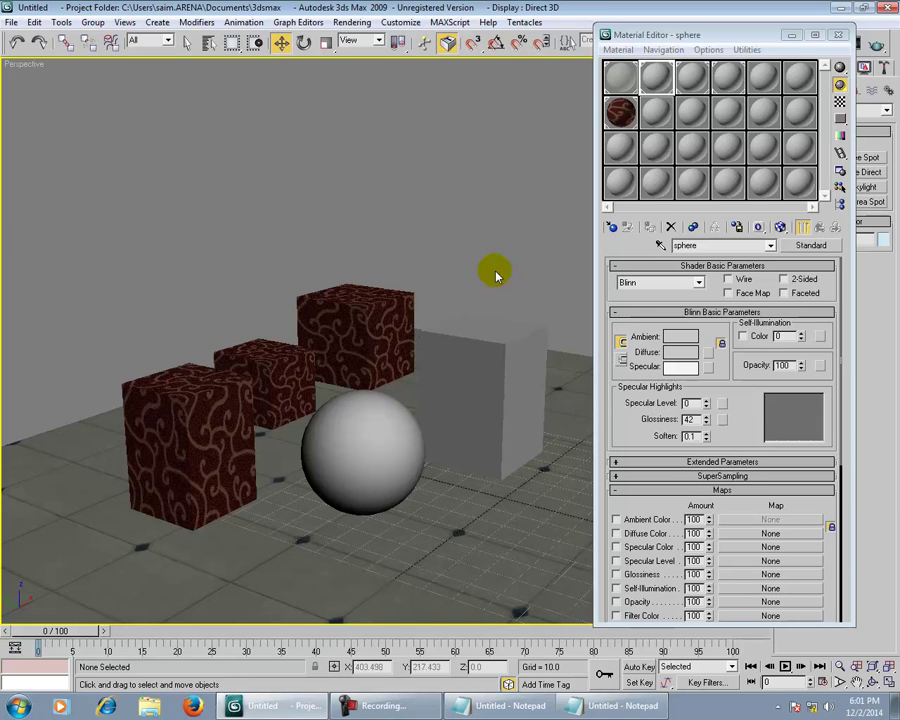
{"action": "left_click", "coordinate": [495, 275]}
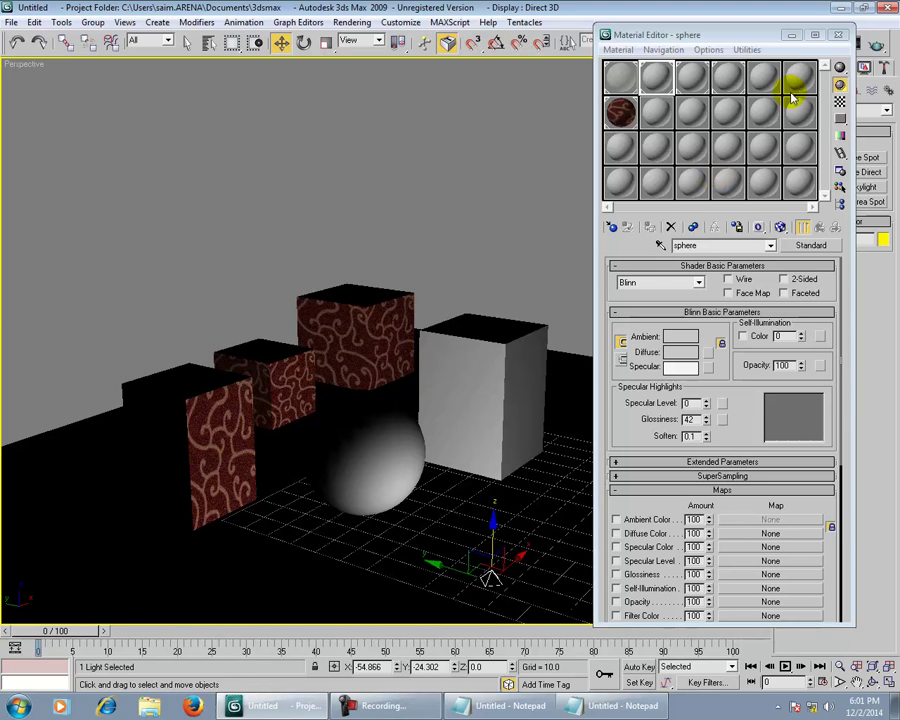
{"action": "left_click", "coordinate": [791, 35]}
{"action": "left_click", "coordinate": [588, 228]}
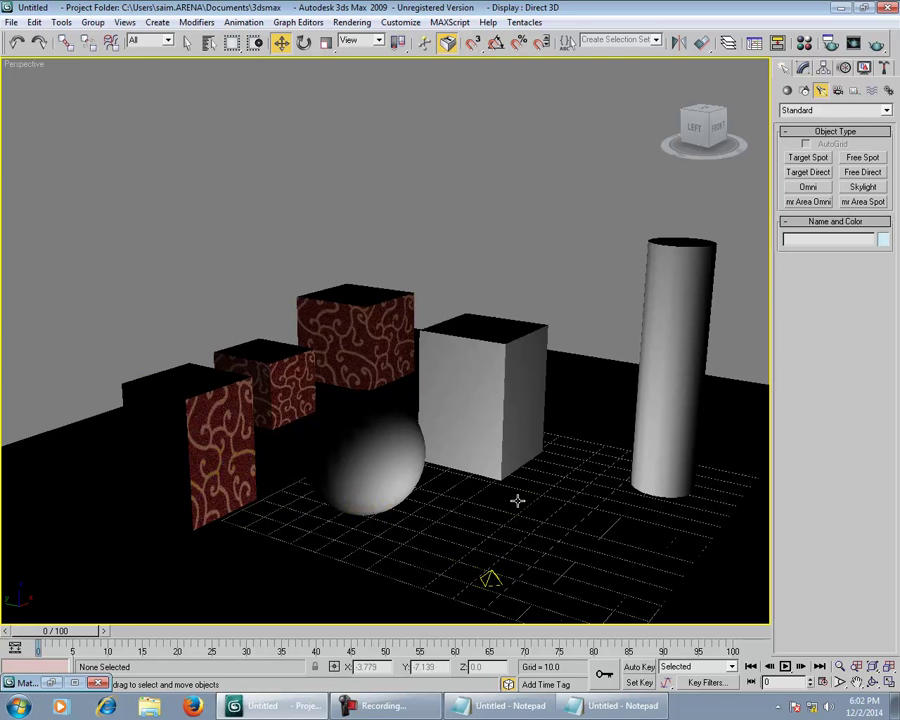
- Lift Omni01 along its Z axis to about Z 7.8, just above the floor
{"action": "left_click", "coordinate": [489, 578]}
{"action": "mouse_move", "coordinate": [490, 524]}
{"action": "left_mouse_down"}
{"action": "mouse_move", "coordinate": [490, 85]}
{"action": "mouse_move", "coordinate": [484, 141]}
{"action": "mouse_move", "coordinate": [484, 329]}
{"action": "mouse_move", "coordinate": [472, 420]}
{"action": "mouse_move", "coordinate": [487, 530]}
{"action": "mouse_move", "coordinate": [500, 160]}
{"action": "mouse_move", "coordinate": [520, 48]}
{"action": "mouse_move", "coordinate": [520, 110]}
{"action": "mouse_move", "coordinate": [495, 235]}
{"action": "mouse_move", "coordinate": [510, 271]}
{"action": "mouse_move", "coordinate": [486, 370]}
{"action": "mouse_move", "coordinate": [490, 510]}
{"action": "mouse_move", "coordinate": [495, 500]}
{"action": "left_mouse_up"}
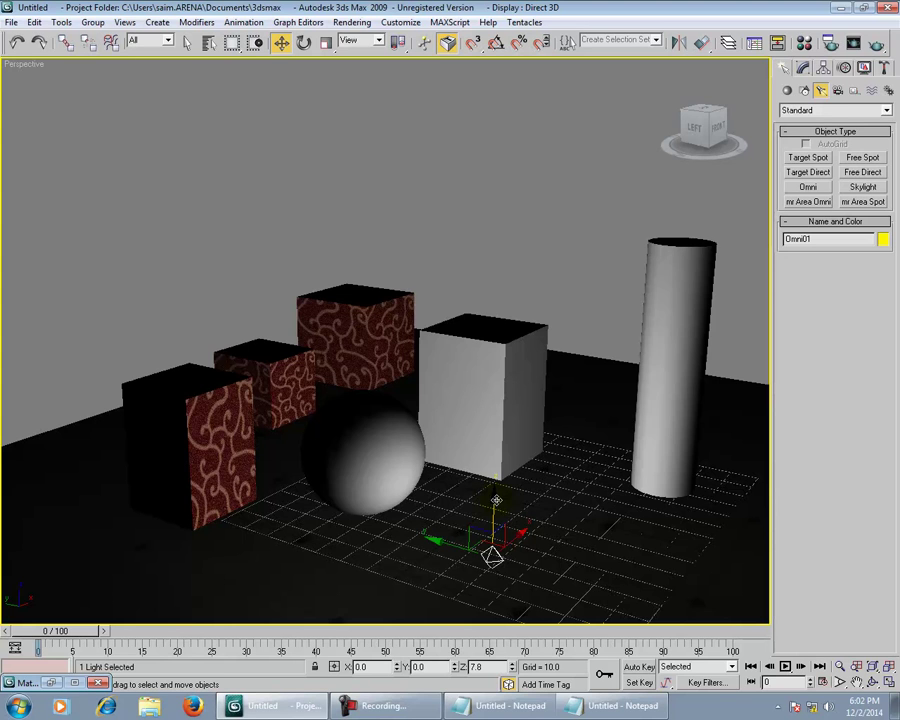
- In a maximized Top view, move Omni01 up-left so it sits beside the sphere
{"action": "key", "text": "alt+w"}
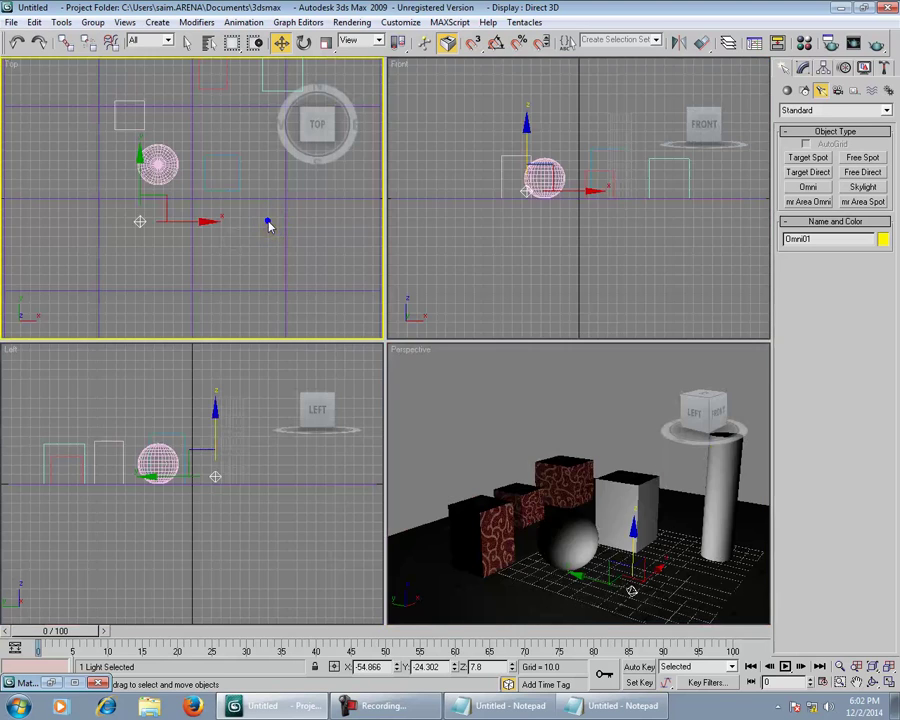
{"action": "key", "text": "alt+w"}
{"action": "middle_click_drag", "start_coordinate": [277, 386], "coordinate": [247, 436]}
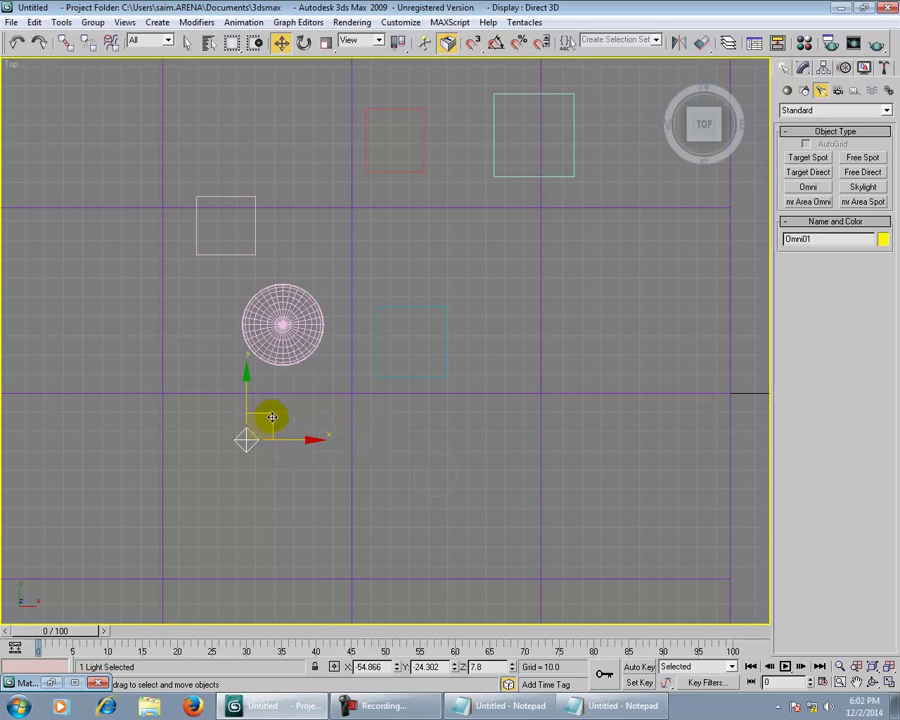
{"action": "left_click_drag", "start_coordinate": [272, 417], "coordinate": [245, 376]}
- Back in the Perspective view, cancel a trial height change and delete Omni01 to restore default lighting
{"action": "key", "text": "p"}
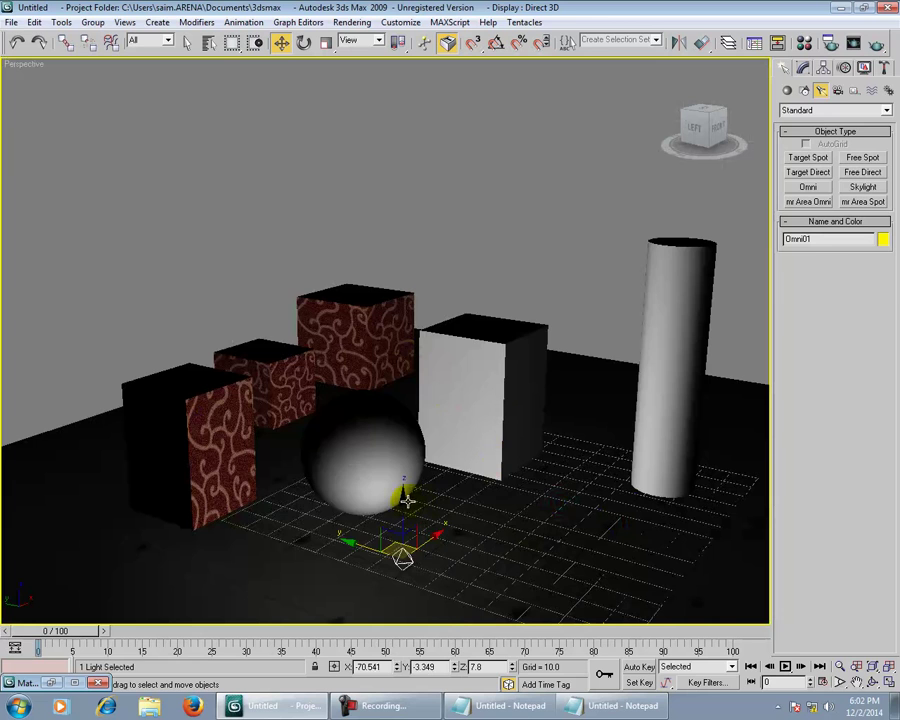
{"action": "left_click_drag", "start_coordinate": [407, 500], "coordinate": [476, 453]}
{"action": "right_click", "coordinate": [476, 453]}
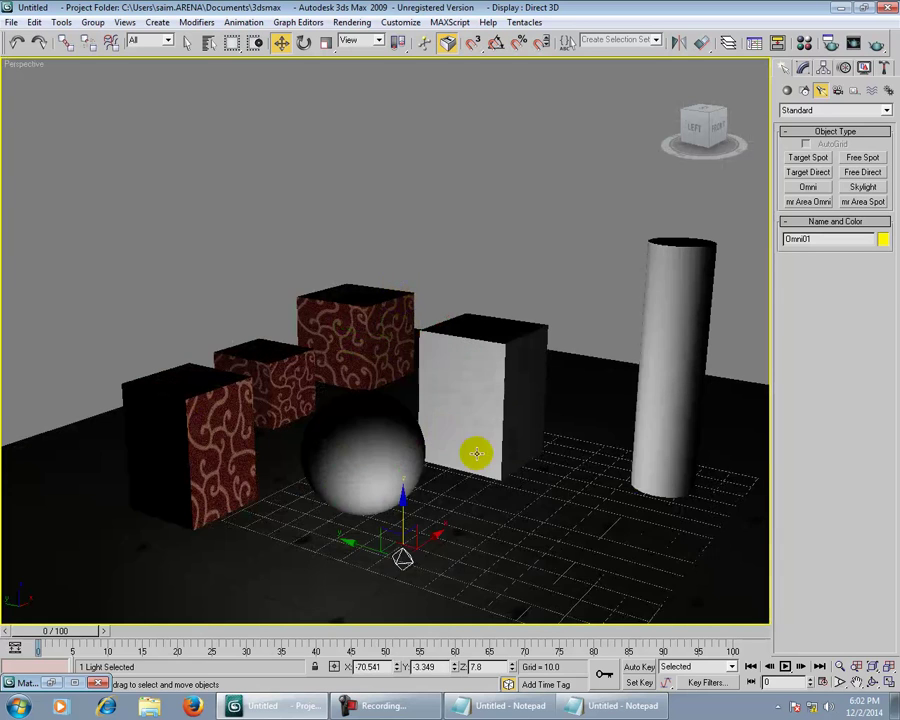
{"action": "mouse_move", "coordinate": [476, 453]}
{"action": "middle_mouse_down", "text": "alt"}
{"action": "mouse_move", "coordinate": [472, 507]}
{"action": "mouse_move", "coordinate": [474, 492]}
{"action": "middle_mouse_up", "text": "alt"}
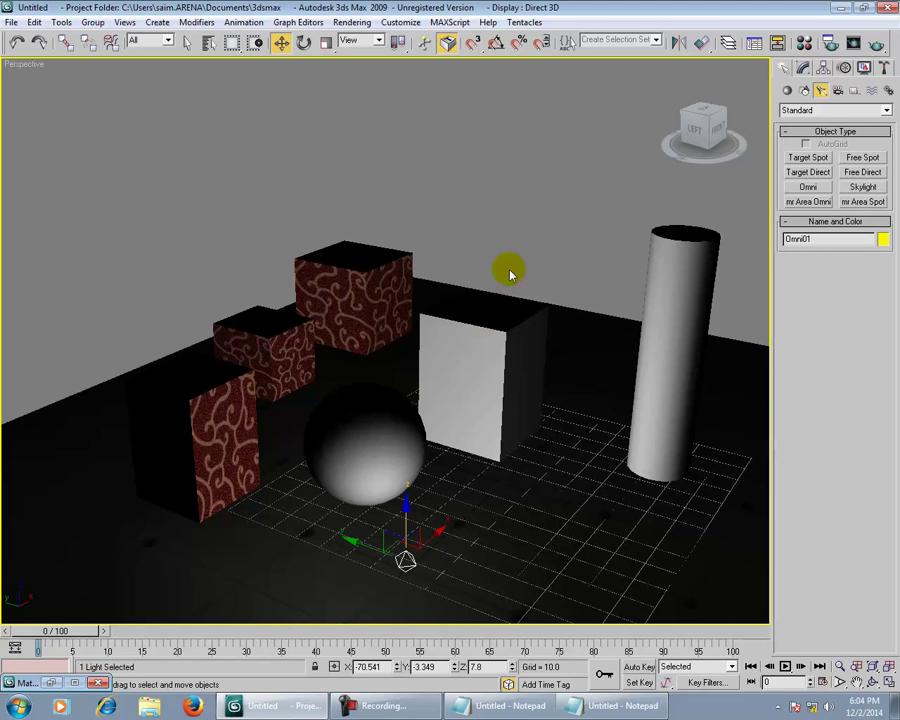
{"action": "key", "text": "Delete"}
{"action": "mouse_move", "coordinate": [514, 381]}
{"action": "middle_mouse_down", "text": "alt"}
{"action": "mouse_move", "coordinate": [536, 426]}
{"action": "mouse_move", "coordinate": [538, 402]}
{"action": "mouse_move", "coordinate": [518, 438]}
{"action": "mouse_move", "coordinate": [546, 386]}
{"action": "middle_mouse_up", "text": "alt"}
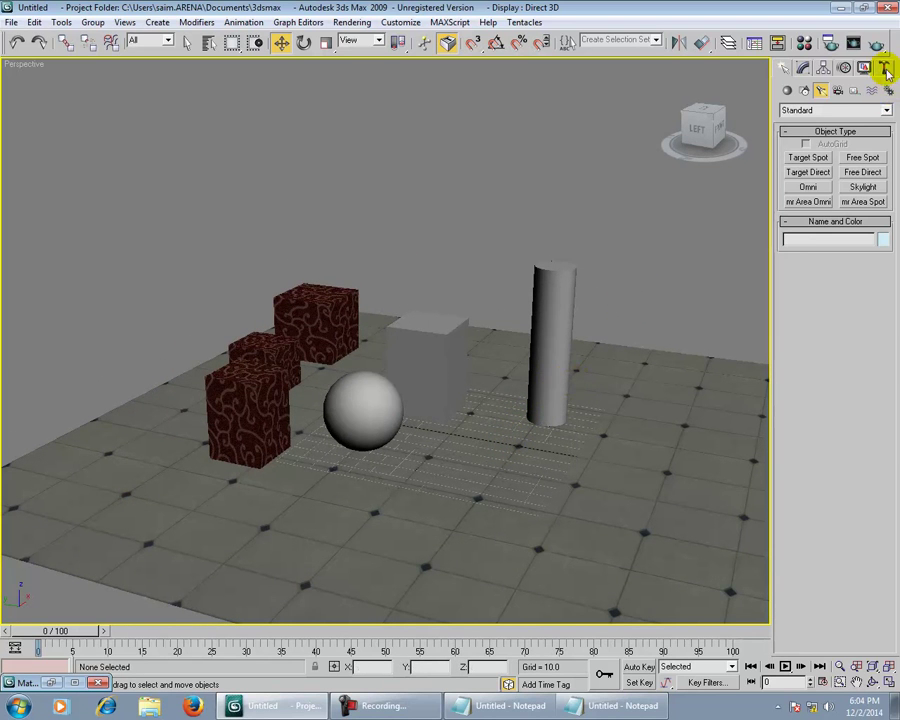
- Use File > Save As to store the scene as basic_lights.max in Z:\5-7-tts
{"action": "left_click", "coordinate": [887, 7]}
{"action": "left_click", "coordinate": [532, 400]}
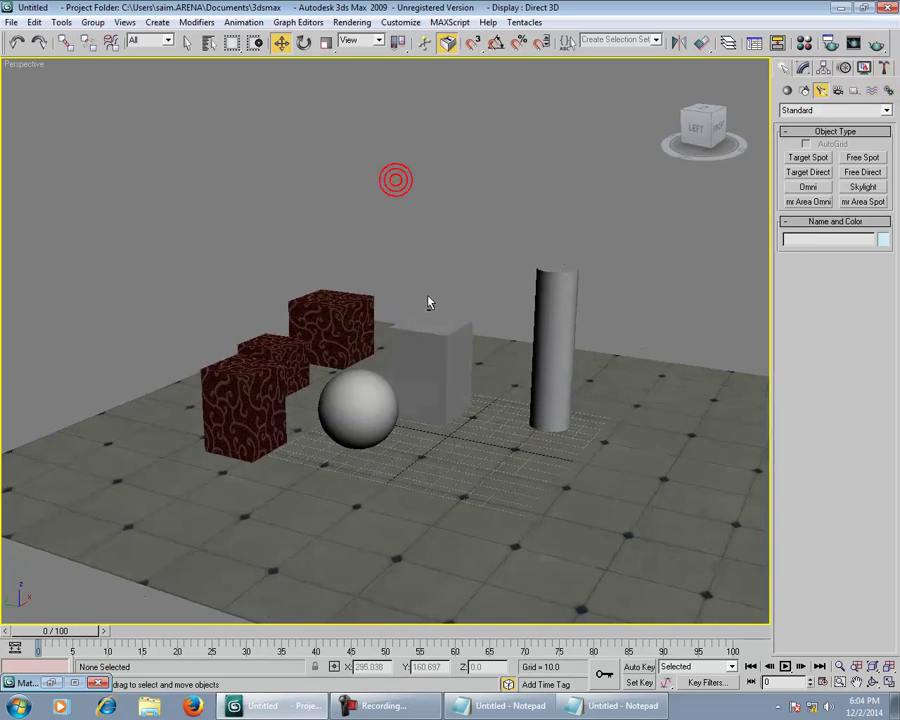
{"action": "scroll", "coordinate": [428, 301], "scroll_direction": "up", "scroll_amount": 3}
{"action": "left_click", "coordinate": [12, 22]}
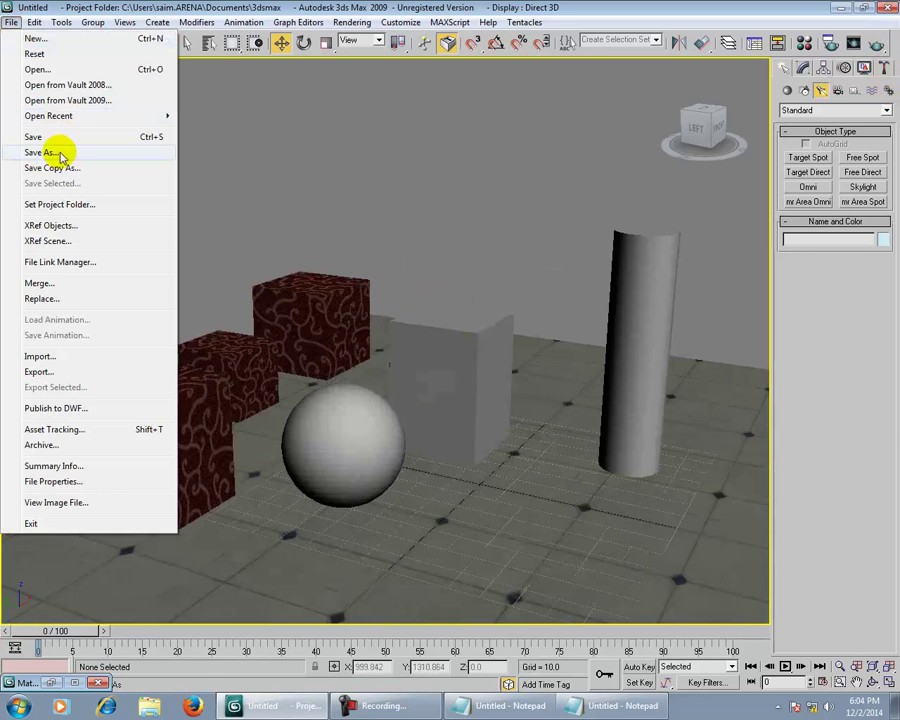
{"action": "left_click", "coordinate": [58, 152]}
{"action": "left_click_drag", "start_coordinate": [210, 55], "coordinate": [345, 16]}
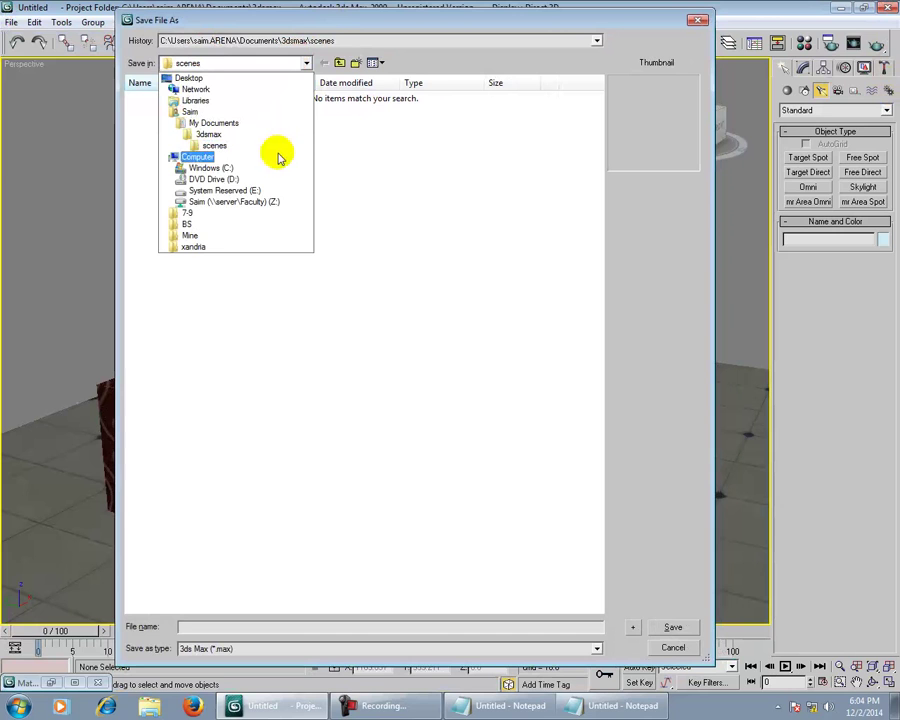
{"action": "left_click", "coordinate": [247, 205]}
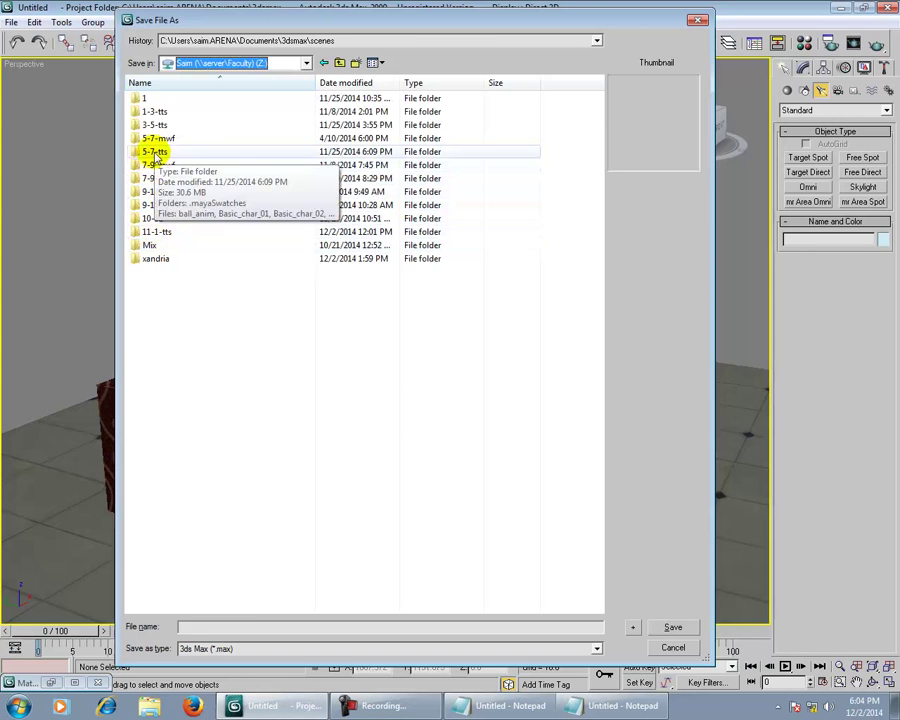
{"action": "double_click", "coordinate": [155, 152]}
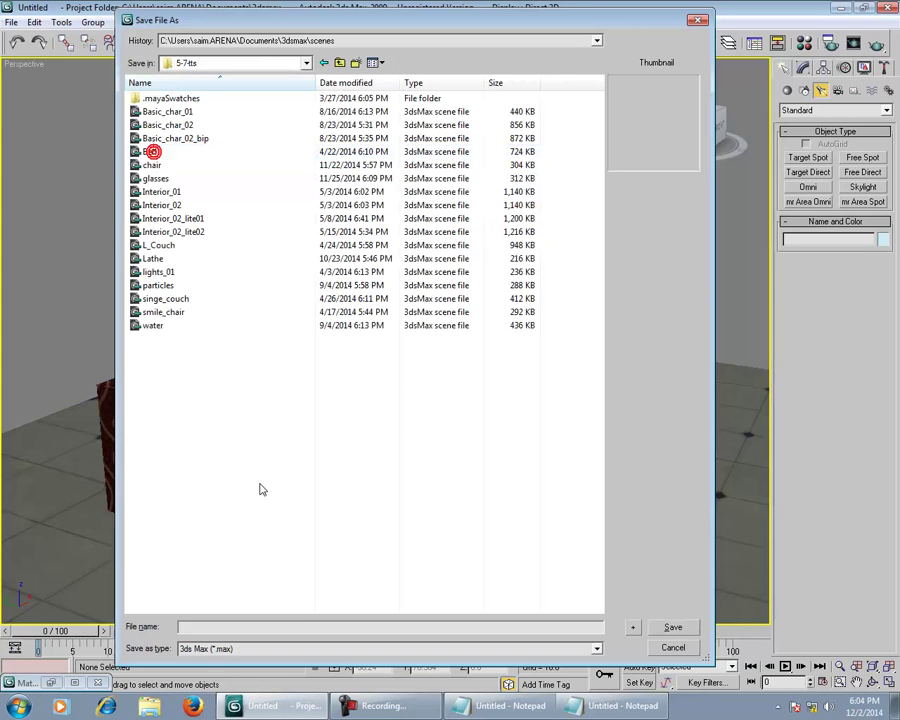
{"action": "left_click", "coordinate": [208, 626]}
{"action": "type", "text": "basic_"}
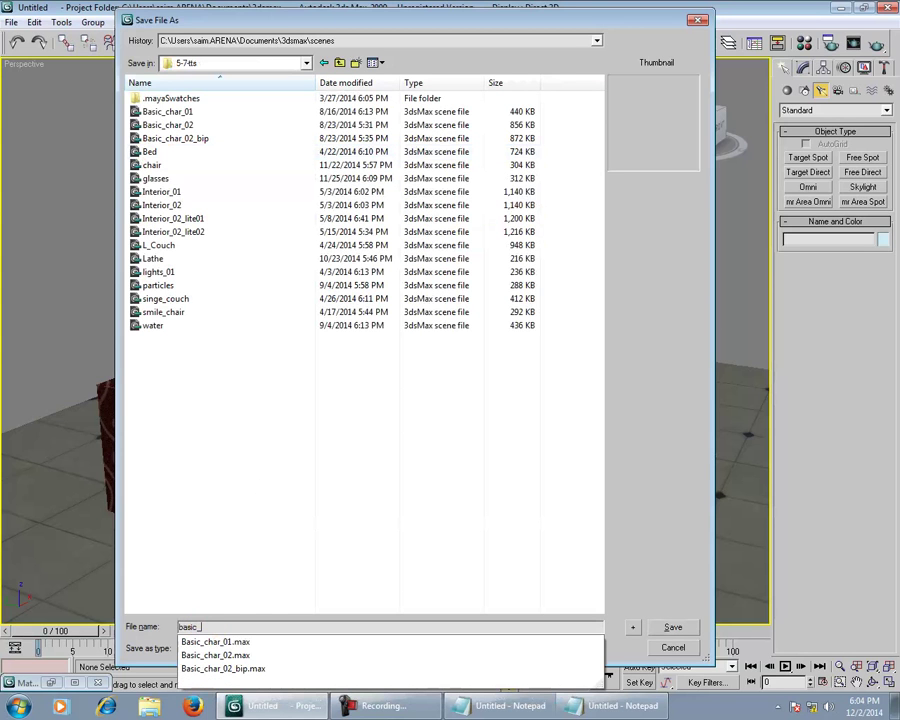
{"action": "type", "text": "lights"}
{"action": "key", "text": "Return"}
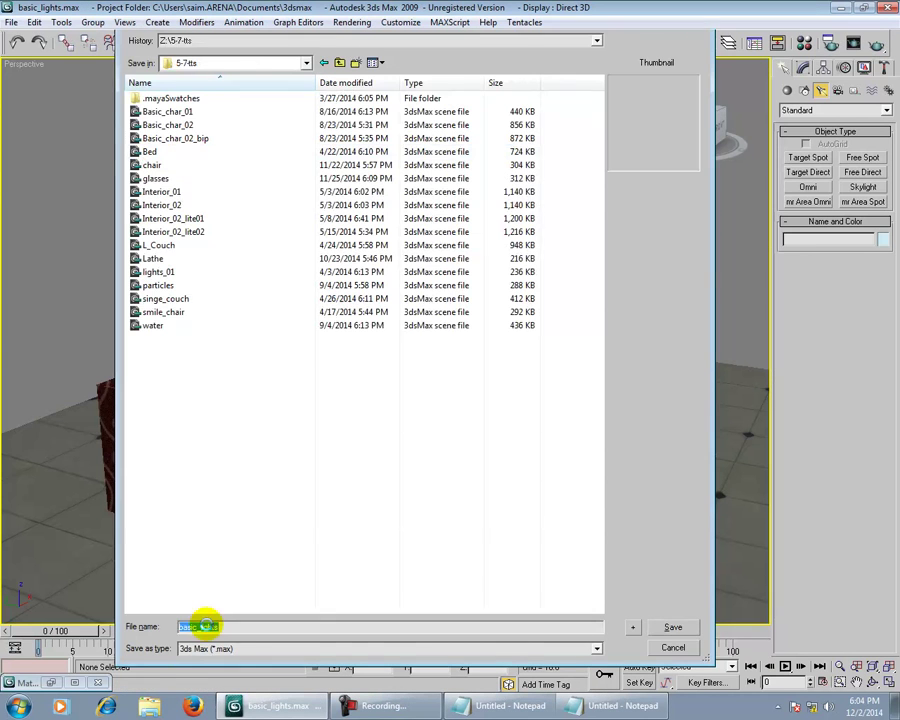